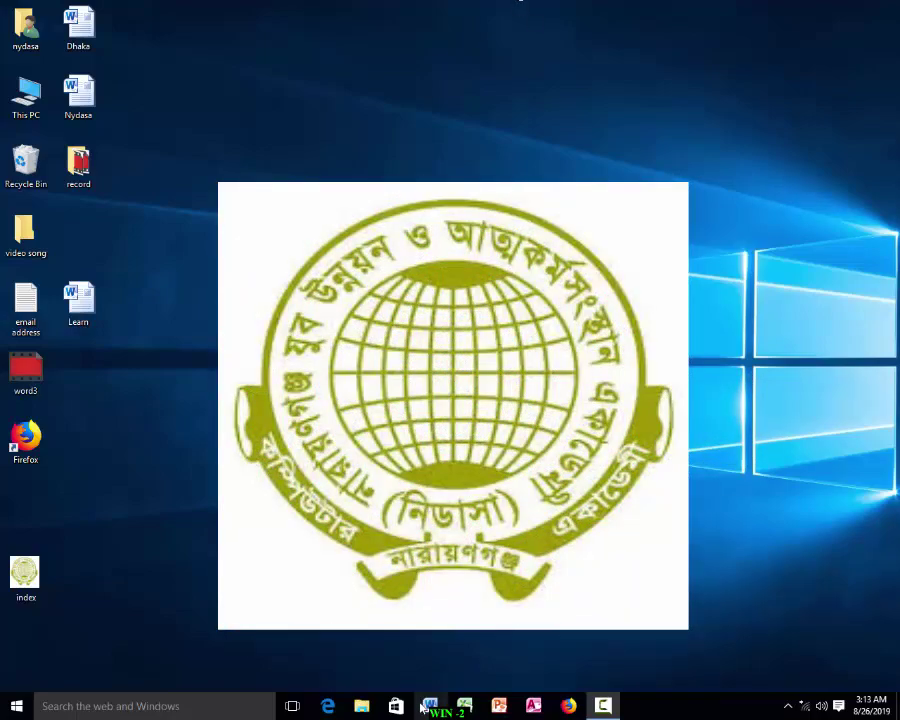
- Restore the blank Document1 Word window from the taskbar
{"action": "left_click", "coordinate": [428, 706]}
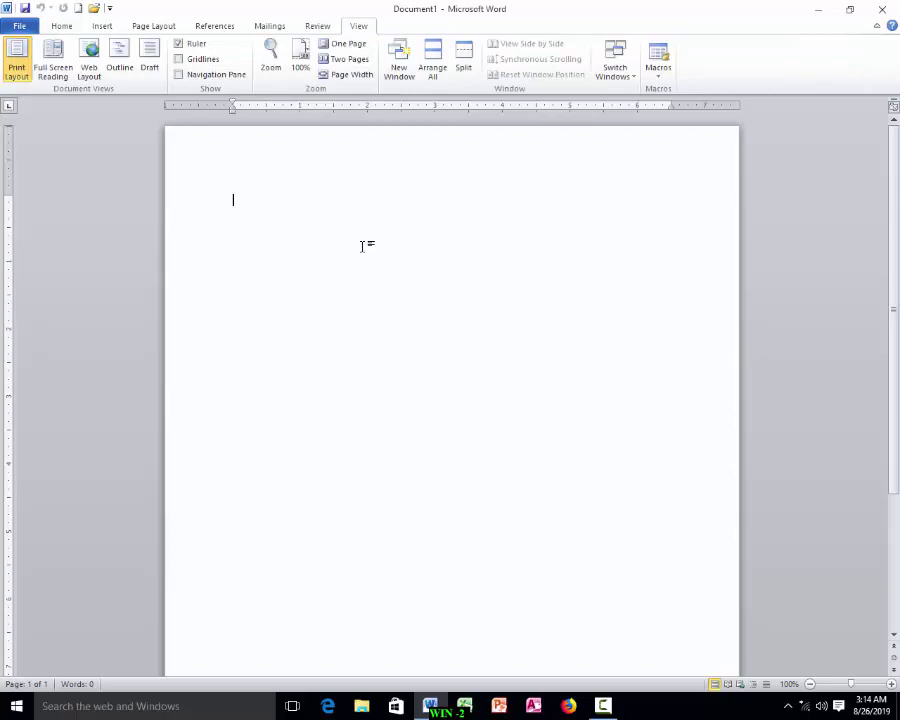
- Paste the keyboard-shortcuts paragraph repeatedly to fill the page with text
{"action": "type", "text": "You can customize keyboard shortcuts by assigning keyboard shortcuts (or shortcut keys) to a command, macro, font, style, or frequently used symbol. You can also remove keyboard shortcuts"}
{"action": "type", "text": "You can customize keyboard shortcuts by assigning keyboard shortcuts (or shortcut keys) to a command, macro, font, style, or frequently used symbol. You can also remove keyboard shortcuts"}
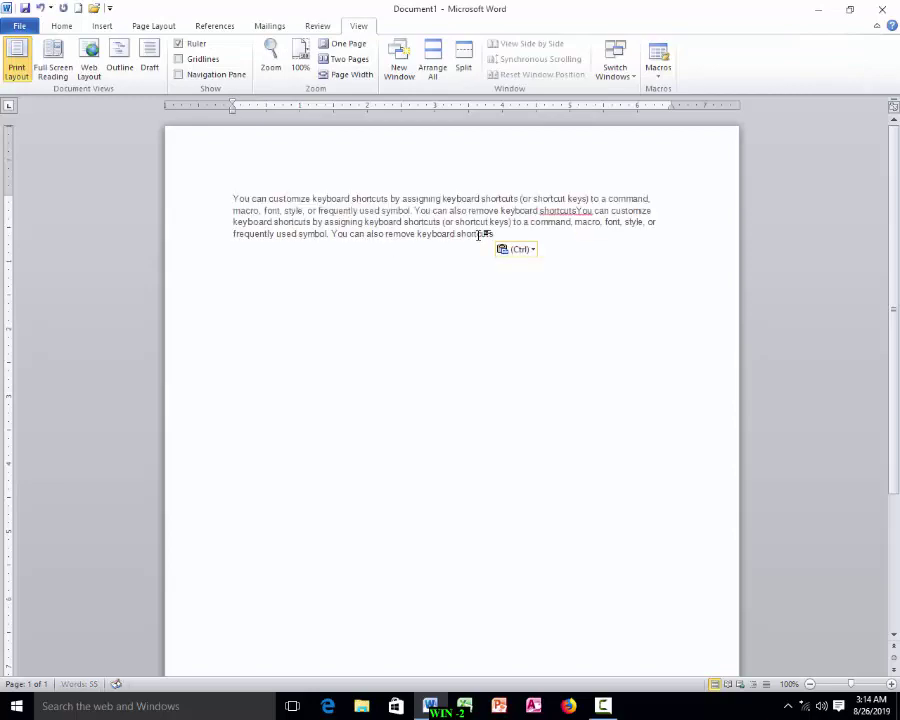
{"action": "key", "text": "ctrl+v"}
{"action": "key", "text": "ctrl+v"}
{"action": "key", "text": "ctrl+v"}
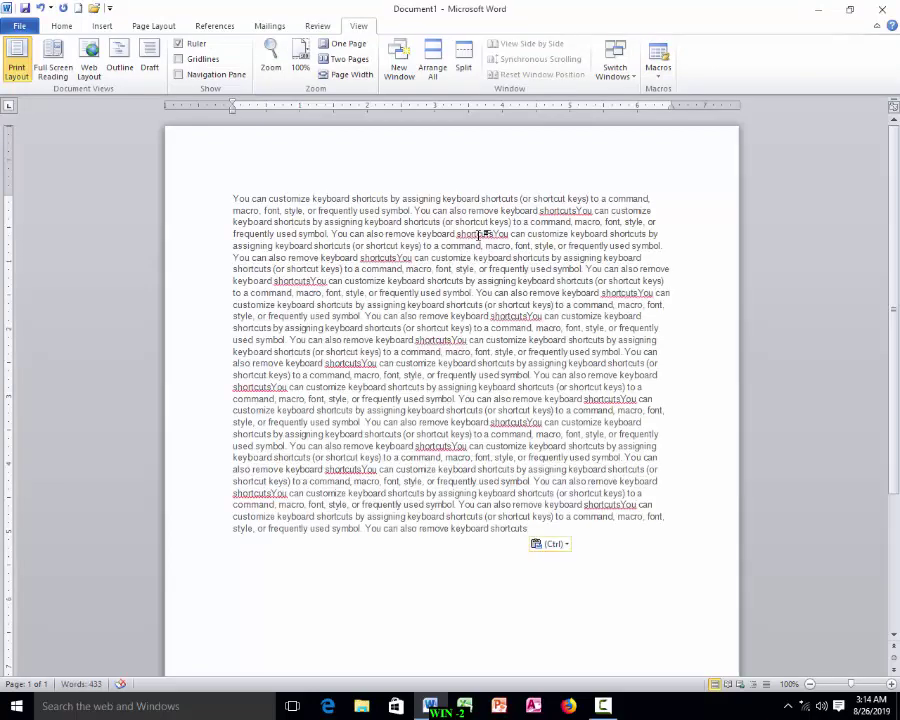
{"action": "type", "text": "You can customize keyboard shortcuts by assigning keyboard shortcuts (or shortcut keys) to a command, macro, font, style, or frequently used symbol. You can also remove keyboard shortcuts"}
{"action": "key", "text": "ctrl+v"}
{"action": "key", "text": "ctrl+v"}
{"action": "key", "text": "ctrl+v"}
{"action": "key", "text": "ctrl+v"}
{"action": "key", "text": "ctrl+v"}
{"action": "key", "text": "ctrl+v"}
{"action": "type", "text": "You can customize keyboard shortcuts by assigning keyboard shortcuts (or shortcut keys) to a command, macro, font, style, or frequently used symbol. You can also remove keyboard shortcutsYou can customize keyboard shortcuts by assigning keyboard shortcuts (or shortcut keys) to a command, macro, font, style, or frequently used symbol. You can also remove keyboard shortcutsYou can customize keyboard shortcuts by assigning keyboard shortcuts (or shortcut keys) to a command, macro, font, style, or frequently used symbol. You can also remove keyboard shortcutsYou can customize keyboard shortcuts by assigning keyboard shortcuts (or shortcut keys) to a command, macro, font, style, or frequently used symbol. You can also remove keyboard shortcutsYou can customize keyboard shortcuts by assigning keyboard shortcuts (or shortcut keys) to a command, macro, font, style, or frequently used symbol. You can also remove keyboard shortcutsYou can customize keyboard shortcuts by assigning keyboard shortcuts (or shortcut keys) to a command, macro, font, style, or frequently used symbol. You can also remove keyboard shortcutsYou can customize keyboard shortcuts by assigning keyboard shortcuts (or shortcut keys) to a command, macro, font, style, or frequently used symbol. You can also remove keyboard shortcutsYou can customize keyboard shortcuts by assigning keyboard shortcuts (or shortcut keys) to a command, macro, font, style, or frequently used symbol. You can also remove keyboard shortcutsYou can customize keyboard shortcuts by assigning keyboard shortcuts (or shortcut keys) to a command, macro, font, style, or frequently used symbol. You can also remove keyboard shortcuts"}
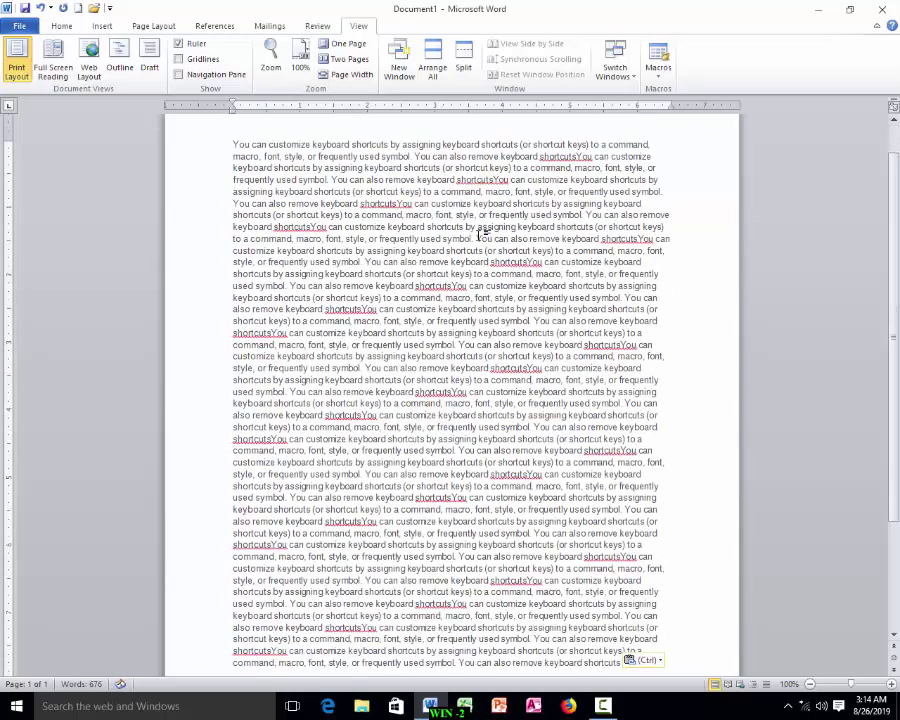
{"action": "key", "text": "ctrl+v"}
{"action": "type", "text": "You can customize keyboard shortcuts by assigning keyboard shortcuts (or shortcut keys) to a command, macro, font, style, or frequently used symbol. You can also remove keyboard shortcuts"}
{"action": "key", "text": "ctrl+v"}
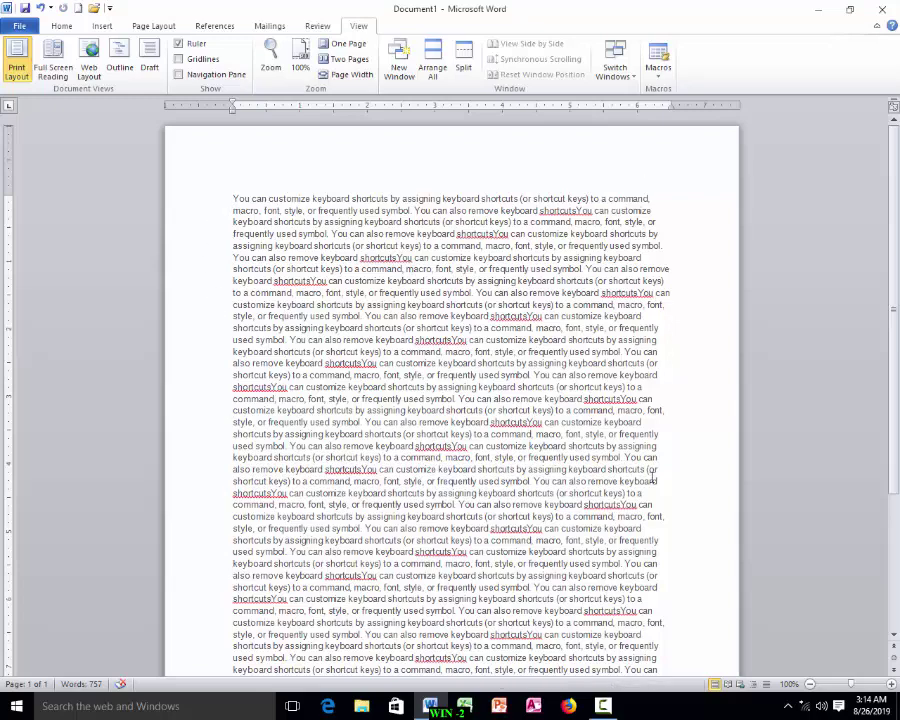
- Select all the text and justify it
{"action": "key", "text": "ctrl+a"}
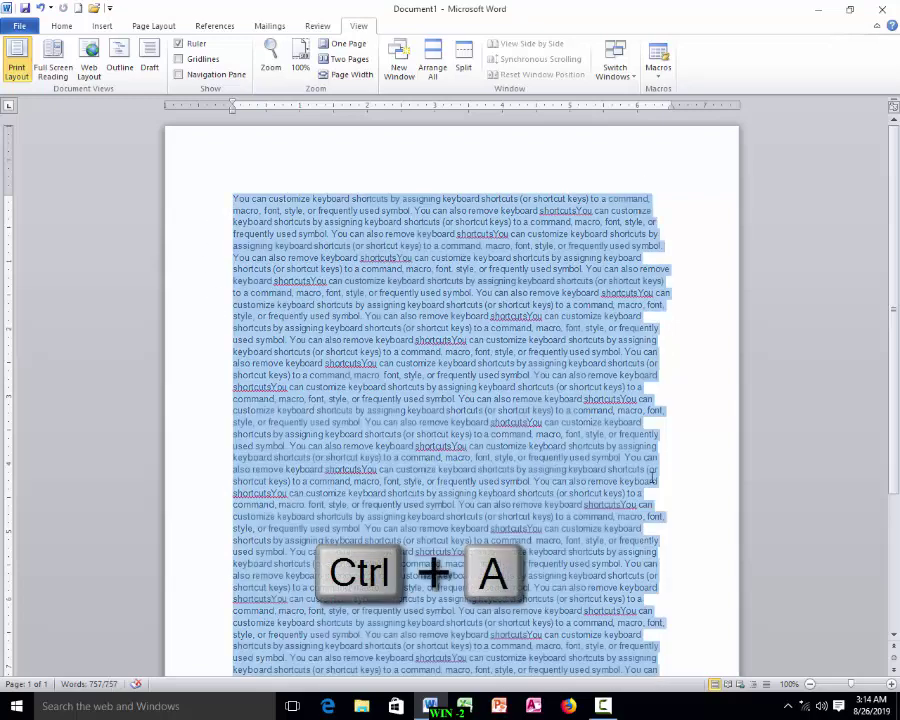
{"action": "key", "text": "ctrl+j"}
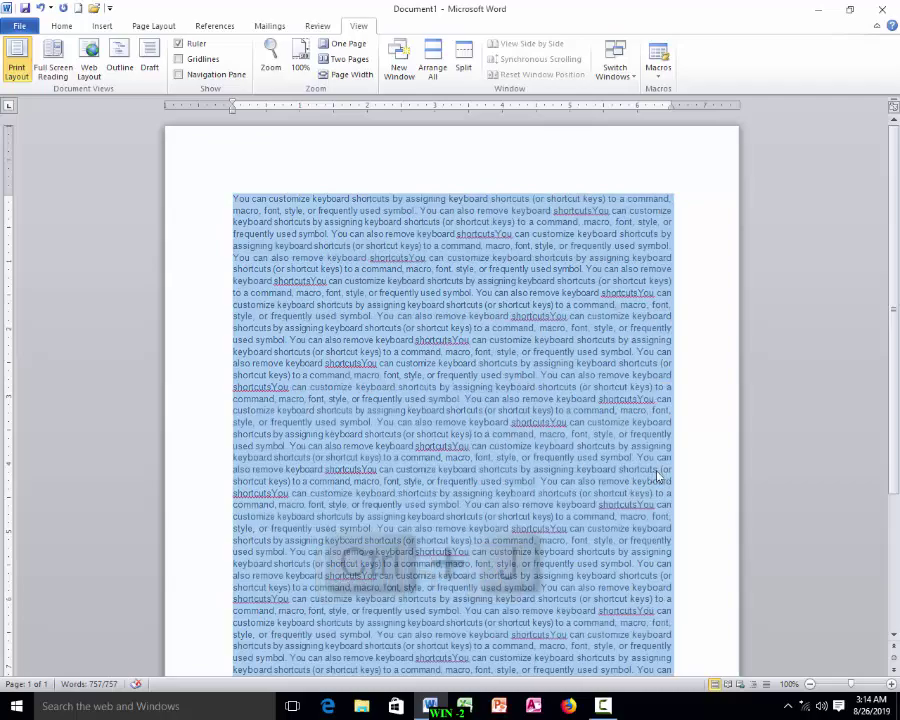
{"action": "left_click", "coordinate": [602, 316]}
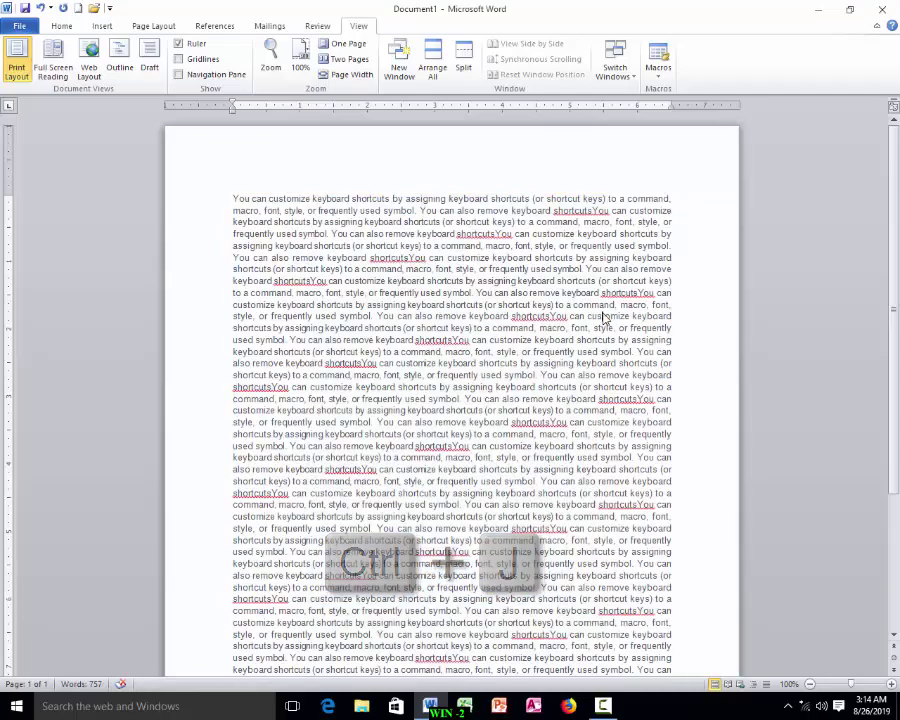
{"action": "scroll", "coordinate": [508, 286], "scroll_direction": "down", "scroll_amount": 5}
{"action": "scroll", "coordinate": [511, 288], "scroll_direction": "up", "scroll_amount": 5}
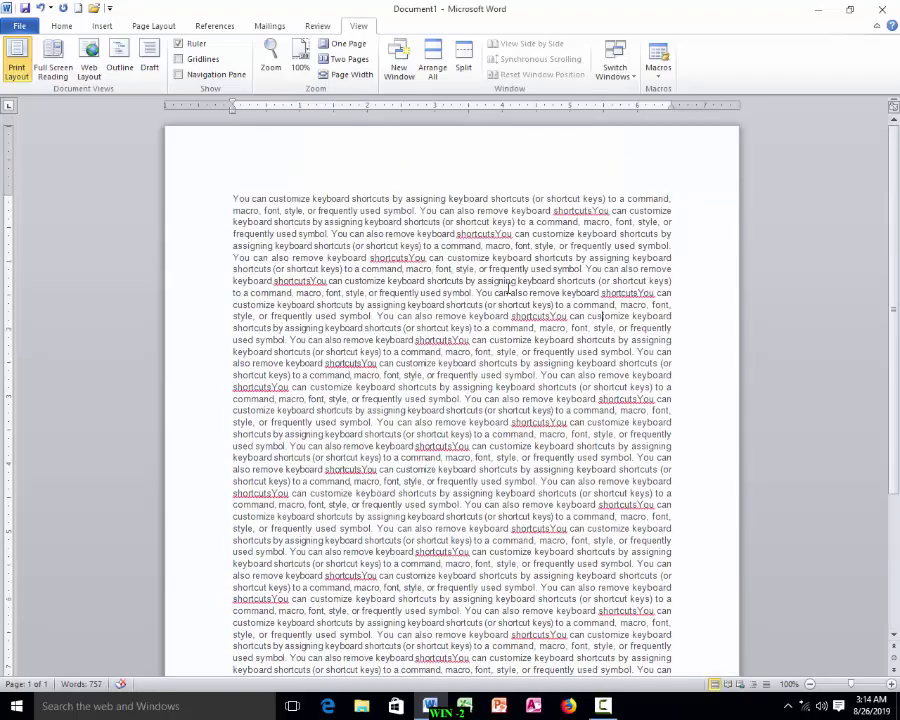
{"action": "scroll", "coordinate": [508, 286], "scroll_direction": "down", "scroll_amount": 5}
{"action": "scroll", "coordinate": [490, 268], "scroll_direction": "up", "scroll_amount": 5}
- Set the whole document to 2 equal columns in More Columns, 3" wide with 0.5" spacing
{"action": "left_click", "coordinate": [150, 28]}
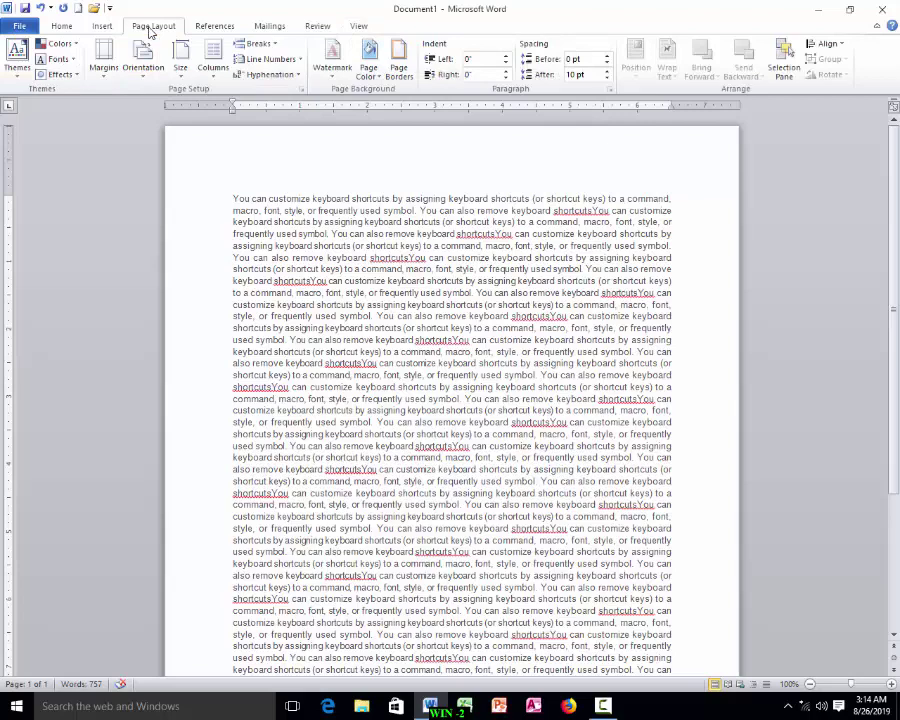
{"action": "left_click", "coordinate": [214, 72]}
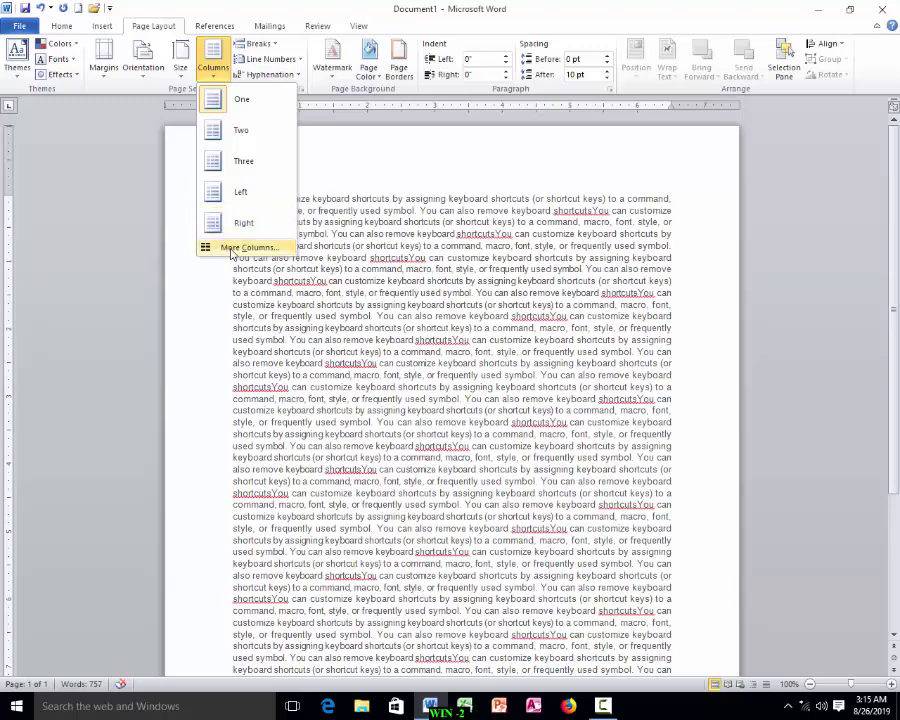
{"action": "left_click", "coordinate": [218, 247]}
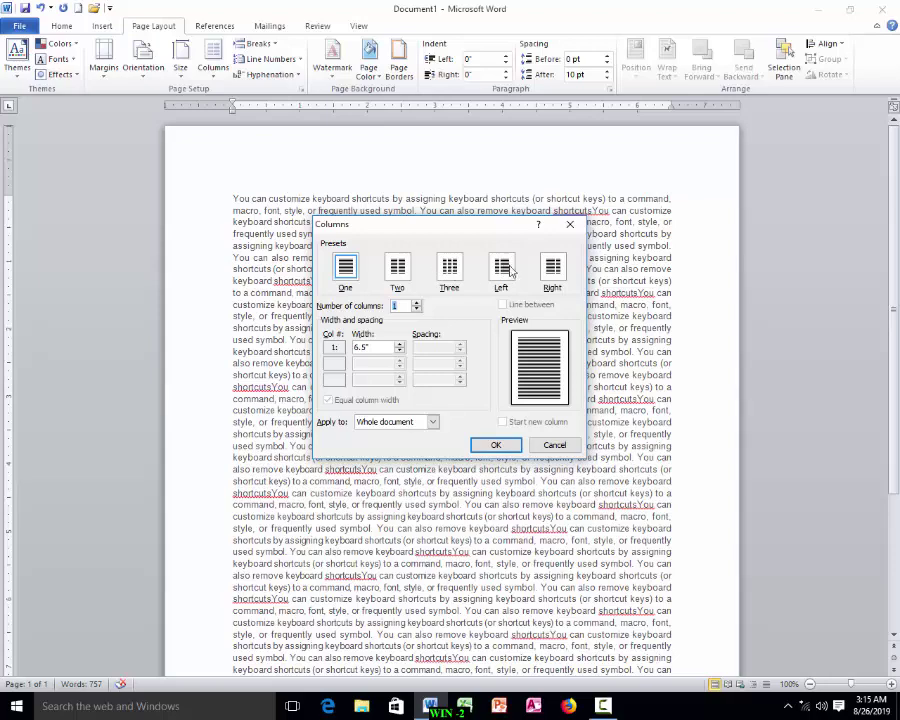
{"action": "left_click", "coordinate": [417, 303]}
{"action": "left_click", "coordinate": [417, 303]}
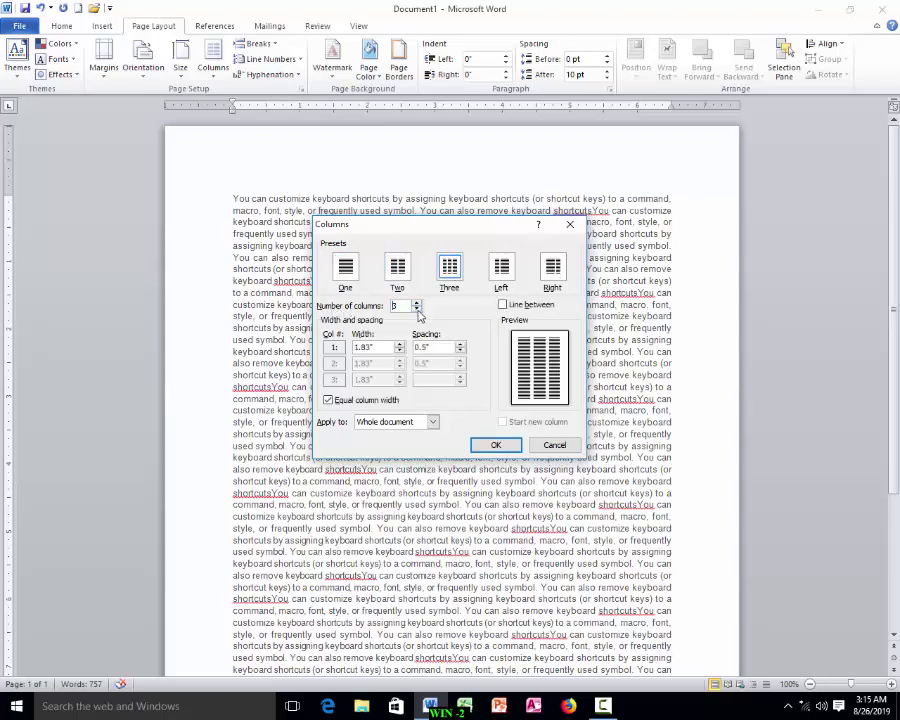
{"action": "left_click", "coordinate": [417, 310]}
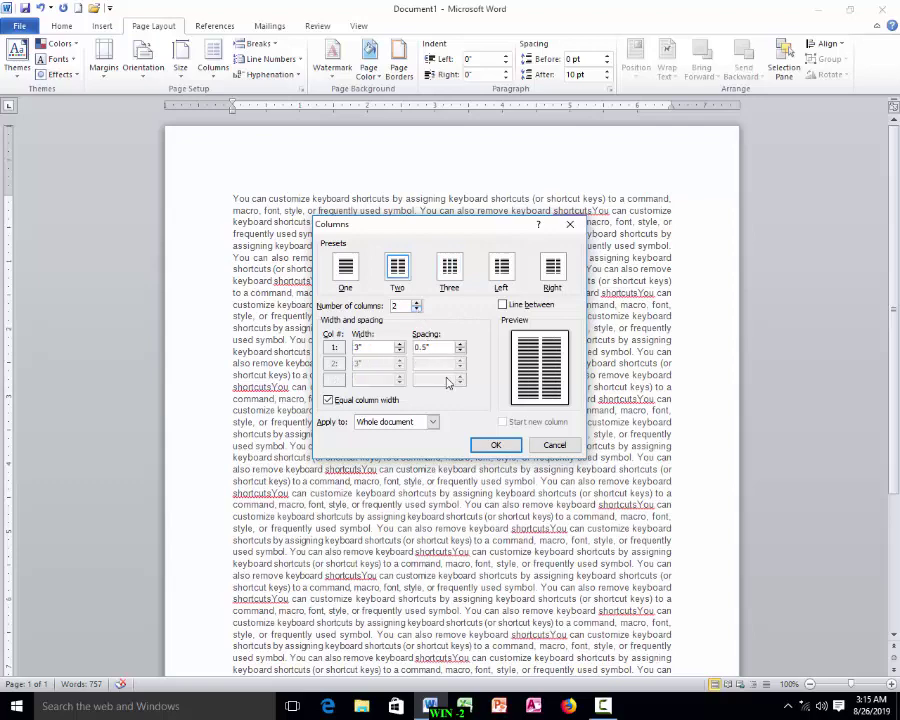
{"action": "left_click", "coordinate": [494, 443]}
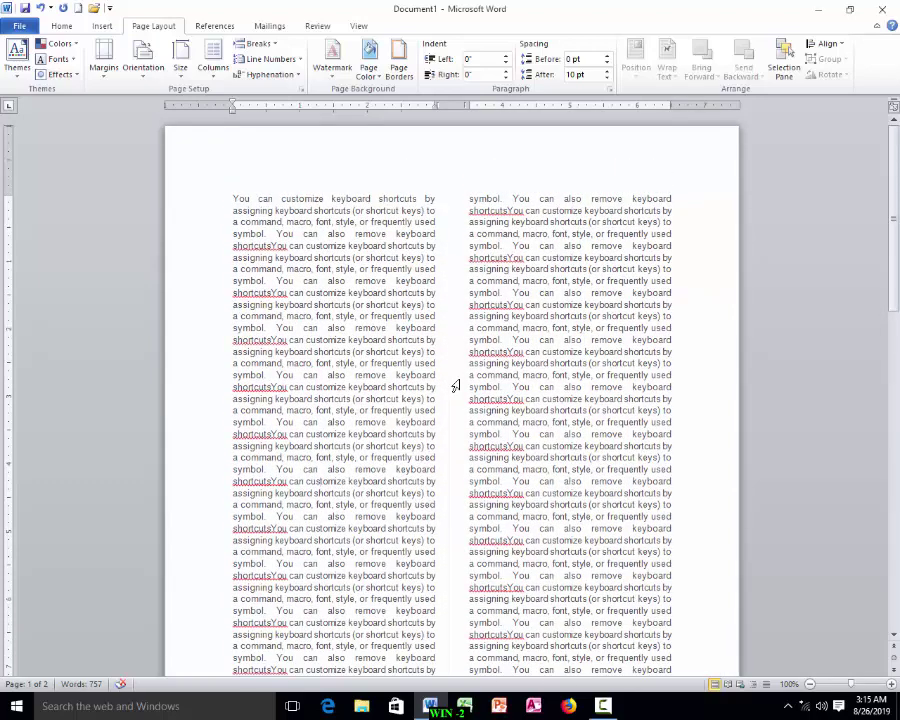
- Apply the Three columns preset, then revert the text to the One column preset
{"action": "left_click", "coordinate": [213, 58]}
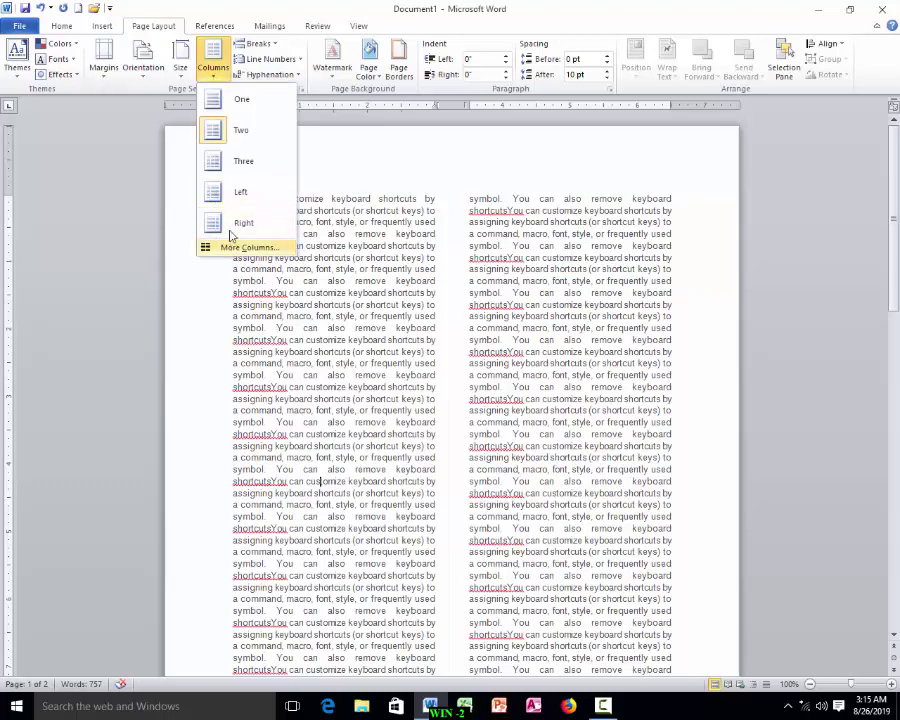
{"action": "left_click", "coordinate": [240, 162]}
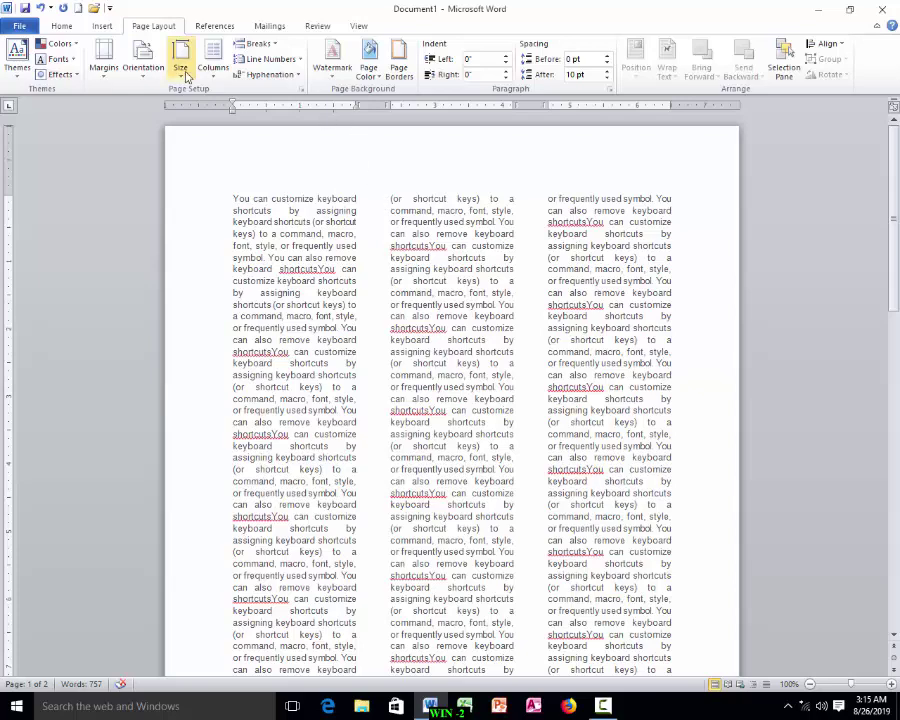
{"action": "left_click", "coordinate": [213, 58]}
{"action": "left_click", "coordinate": [227, 104]}
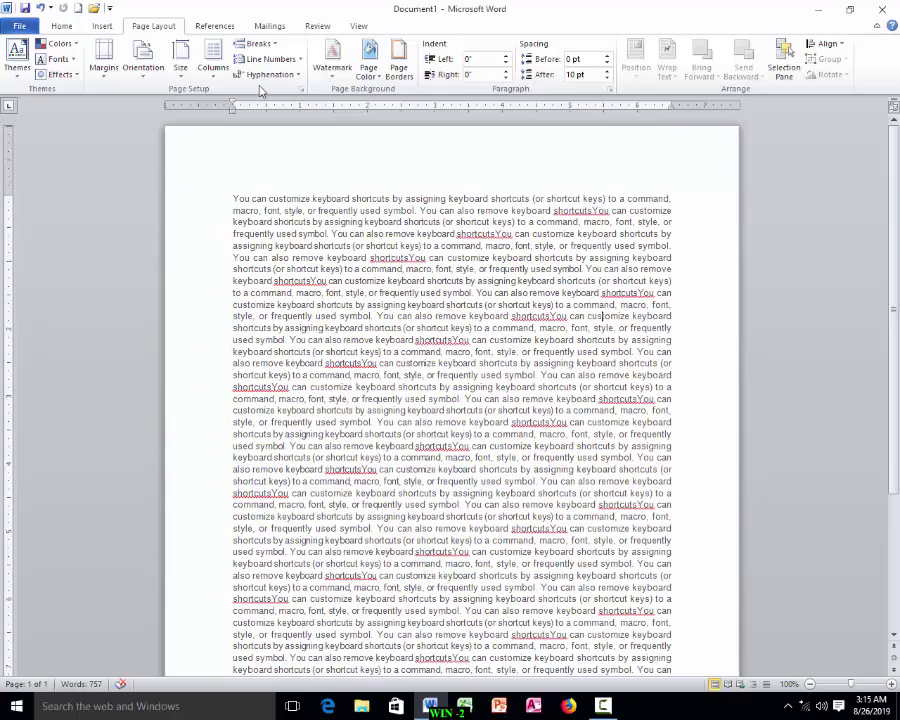
{"action": "left_click", "coordinate": [214, 78]}
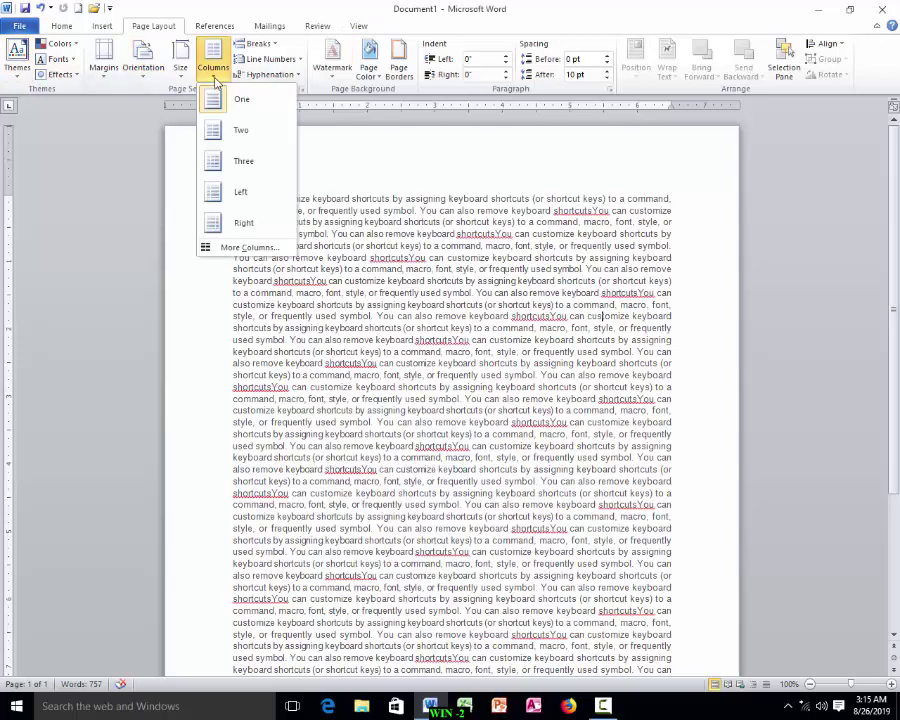
{"action": "left_click", "coordinate": [235, 135]}
{"action": "scroll", "coordinate": [325, 308], "scroll_direction": "down", "scroll_amount": 3}
{"action": "scroll", "coordinate": [325, 308], "scroll_direction": "down", "scroll_amount": 3}
{"action": "scroll", "coordinate": [325, 308], "scroll_direction": "up", "scroll_amount": 5}
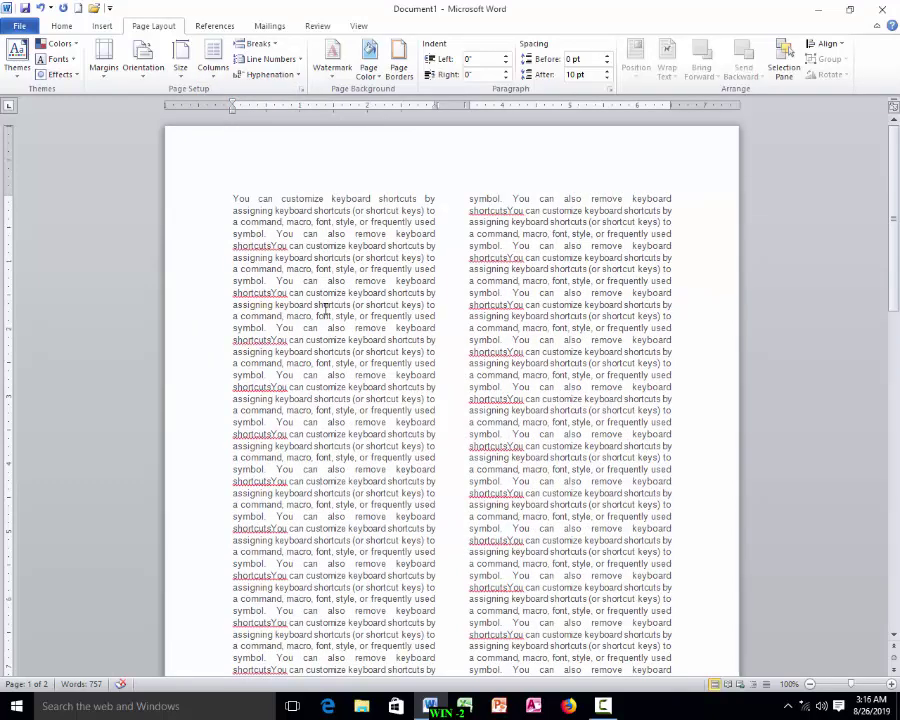
{"action": "left_click", "coordinate": [213, 62]}
{"action": "left_click", "coordinate": [230, 100]}
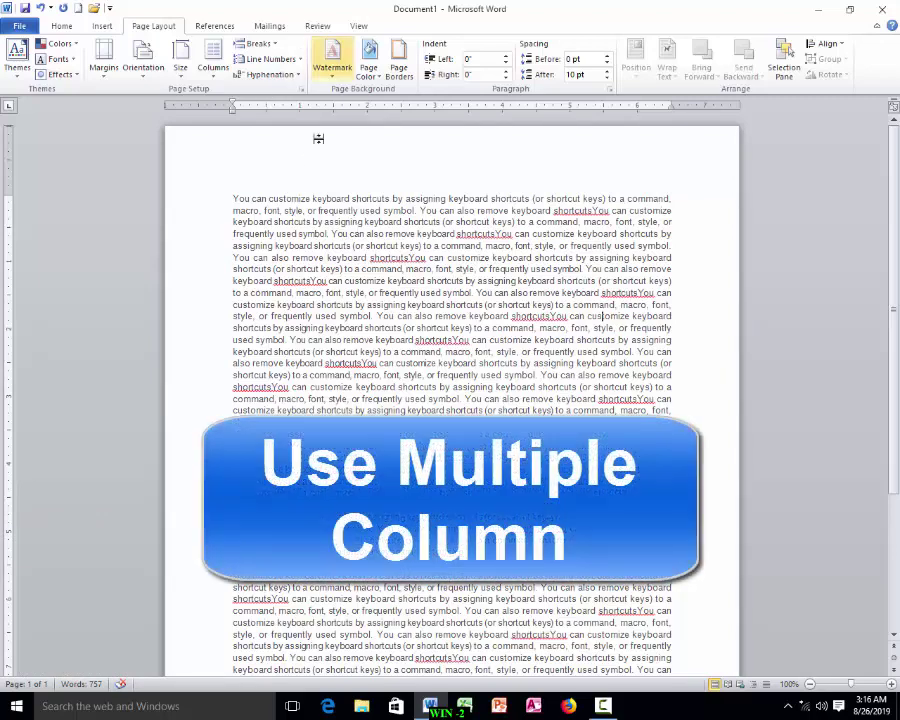
- Select a block of text mid-document, then Ctrl-drag to add further separate blocks
{"action": "left_click_drag", "start_coordinate": [364, 222], "coordinate": [446, 410]}
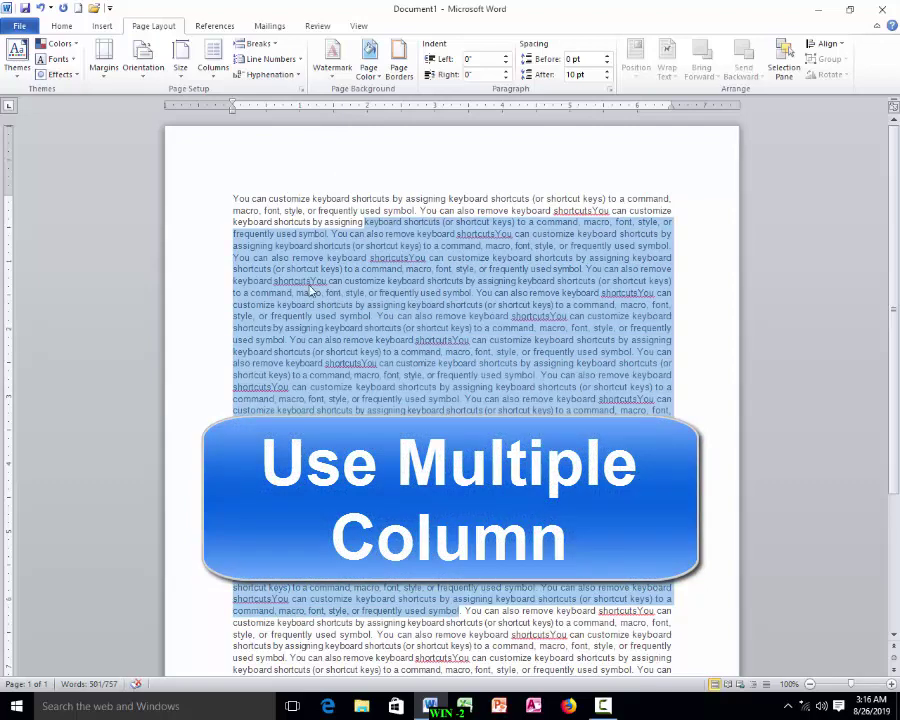
{"action": "left_click", "coordinate": [256, 256]}
{"action": "left_click_drag", "start_coordinate": [233, 200], "coordinate": [688, 418]}
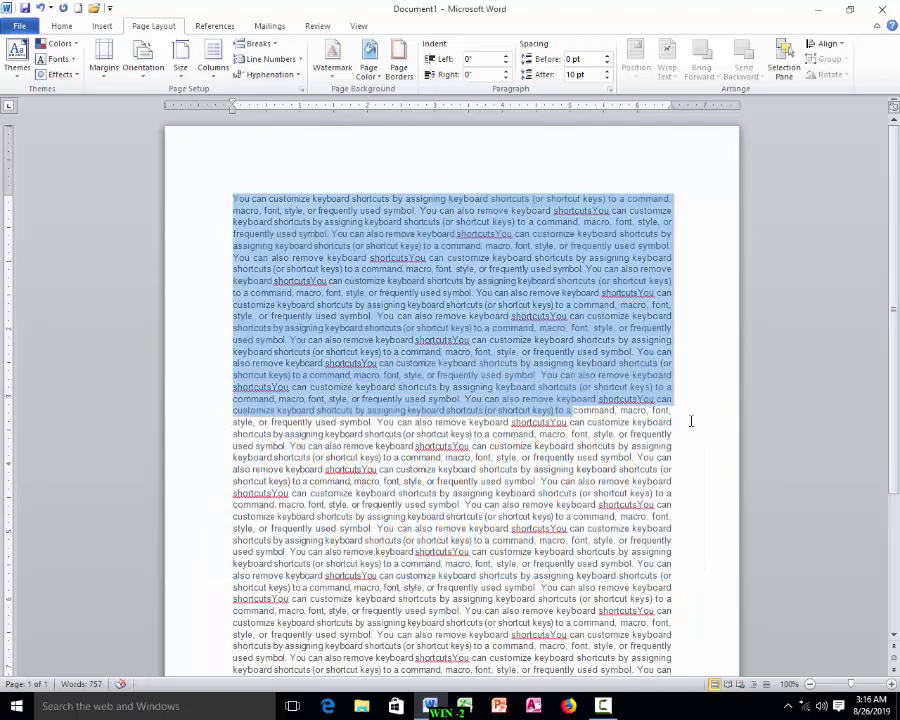
{"action": "scroll", "coordinate": [232, 292], "scroll_direction": "down", "scroll_amount": 5}
{"action": "left_click_drag", "start_coordinate": [229, 268], "coordinate": [571, 455]}
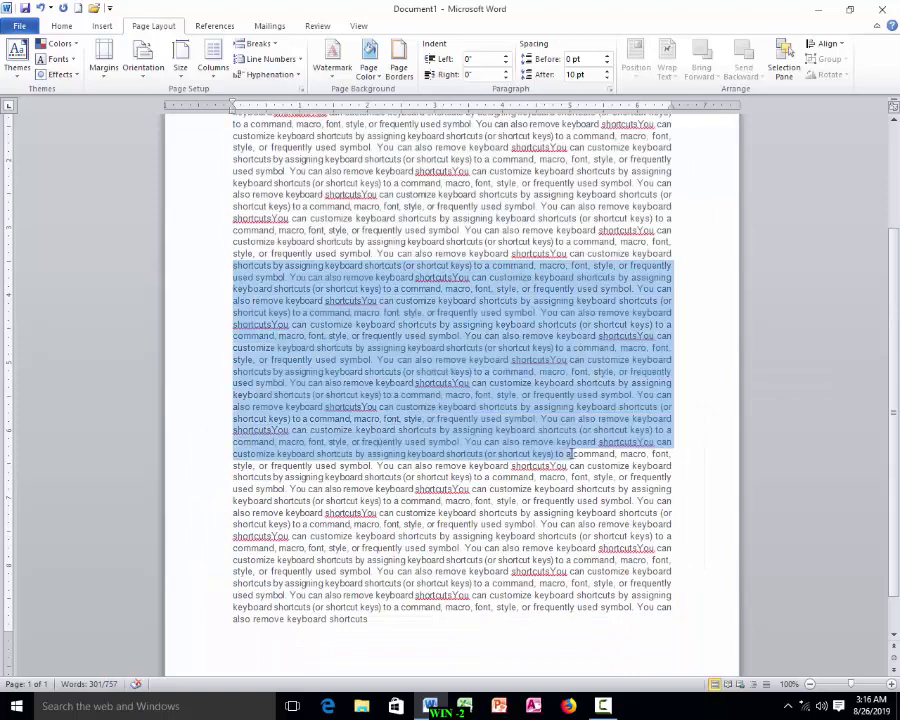
{"action": "left_click", "coordinate": [240, 530], "text": "shift"}
{"action": "left_click", "coordinate": [240, 548]}
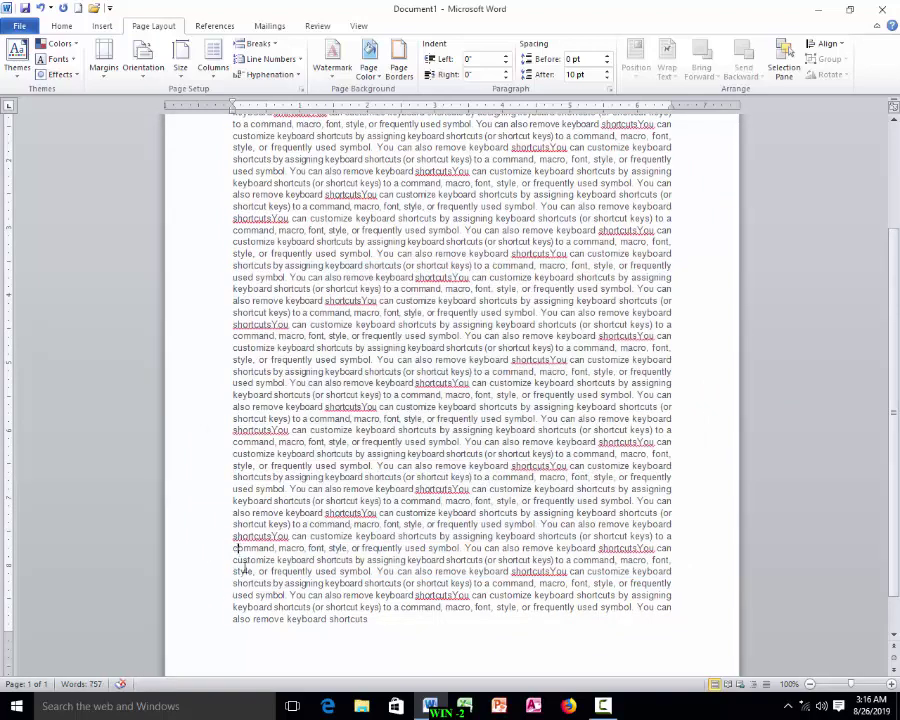
{"action": "left_click", "coordinate": [287, 619], "text": "shift"}
{"action": "mouse_move", "coordinate": [234, 360]}
{"action": "left_mouse_down"}
{"action": "mouse_move", "coordinate": [272, 371]}
{"action": "mouse_move", "coordinate": [323, 489]}
{"action": "left_mouse_up"}
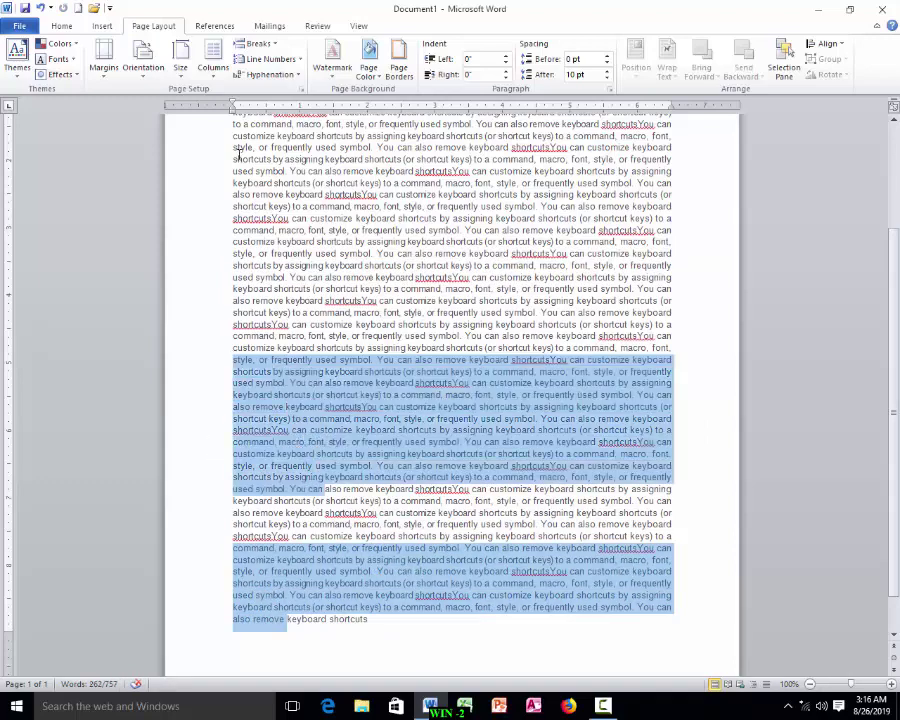
{"action": "mouse_move", "coordinate": [234, 136]}
{"action": "left_mouse_down"}
{"action": "mouse_move", "coordinate": [269, 206]}
{"action": "mouse_move", "coordinate": [322, 267]}
{"action": "left_mouse_up"}
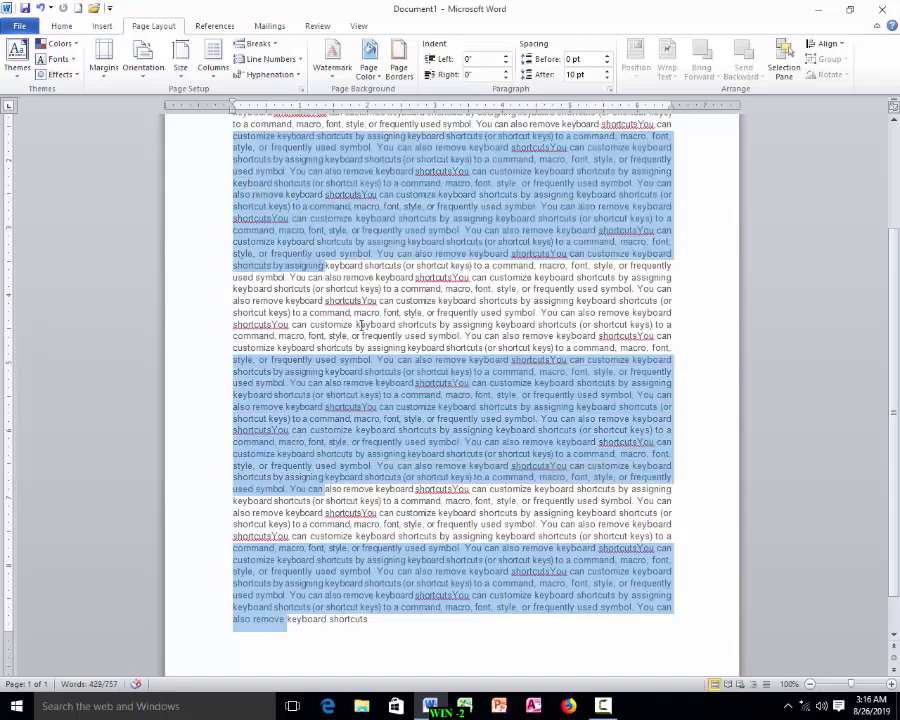
{"action": "scroll", "coordinate": [322, 267], "scroll_direction": "up", "scroll_amount": 5}
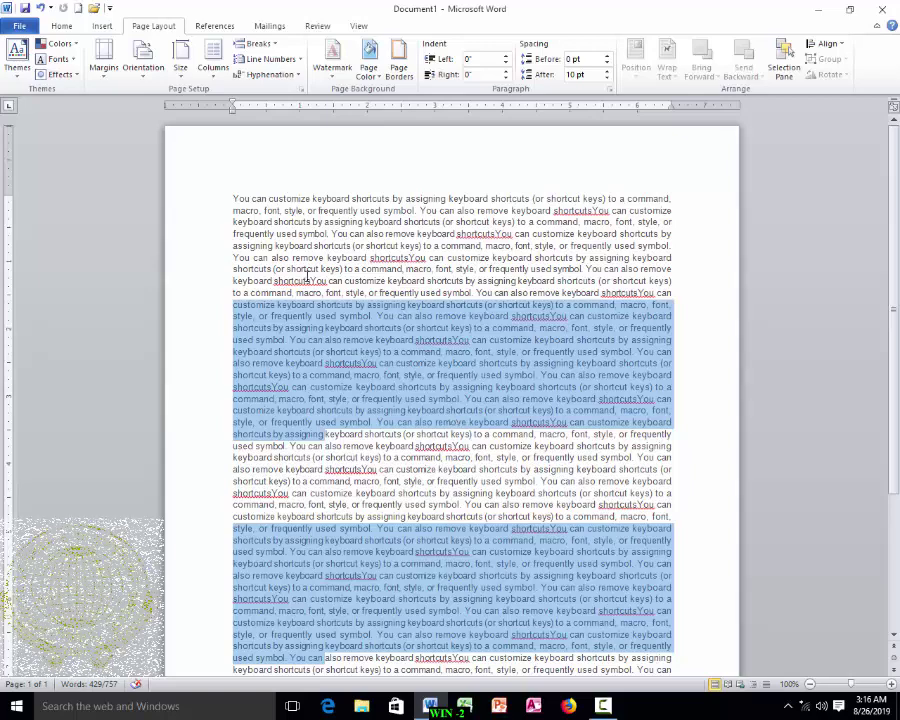
- Select text from the start of the body and adjust where the selection ends
{"action": "left_click", "coordinate": [311, 265]}
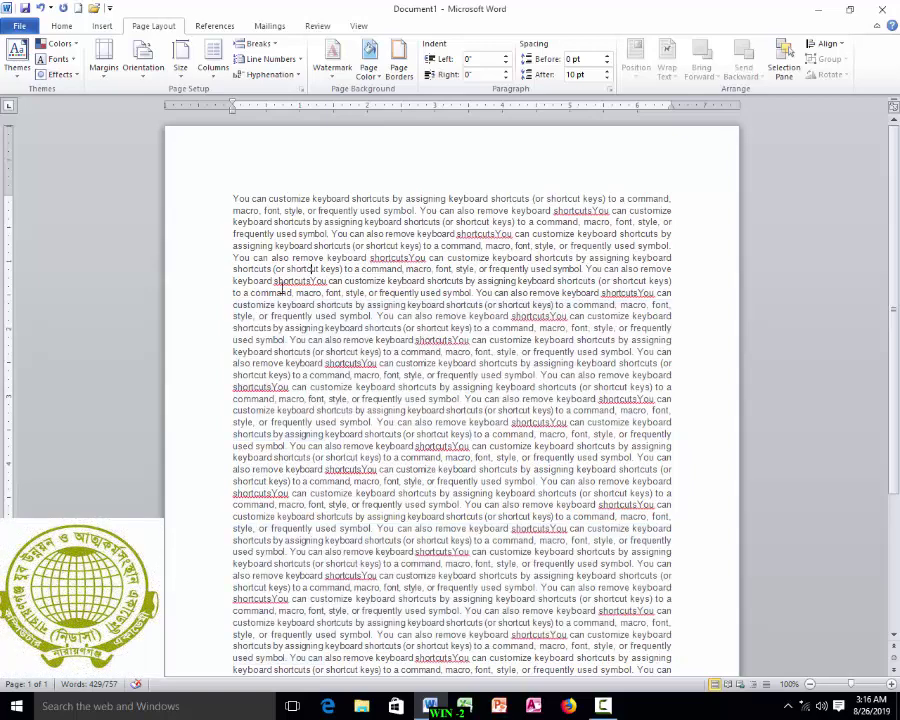
{"action": "left_click_drag", "start_coordinate": [232, 198], "coordinate": [342, 446]}
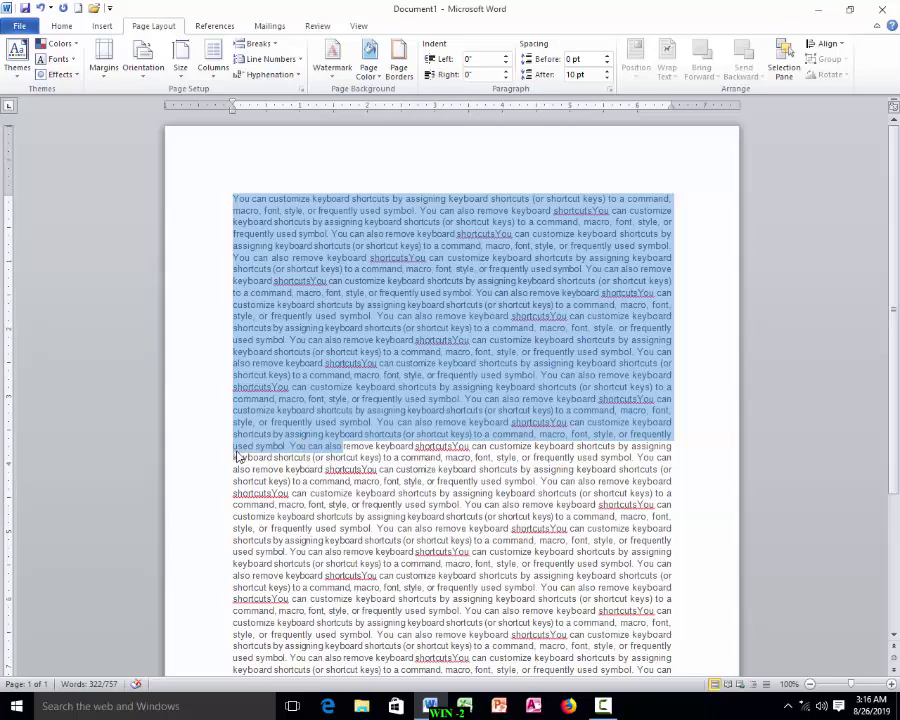
{"action": "left_click_drag", "start_coordinate": [234, 462], "coordinate": [312, 457]}
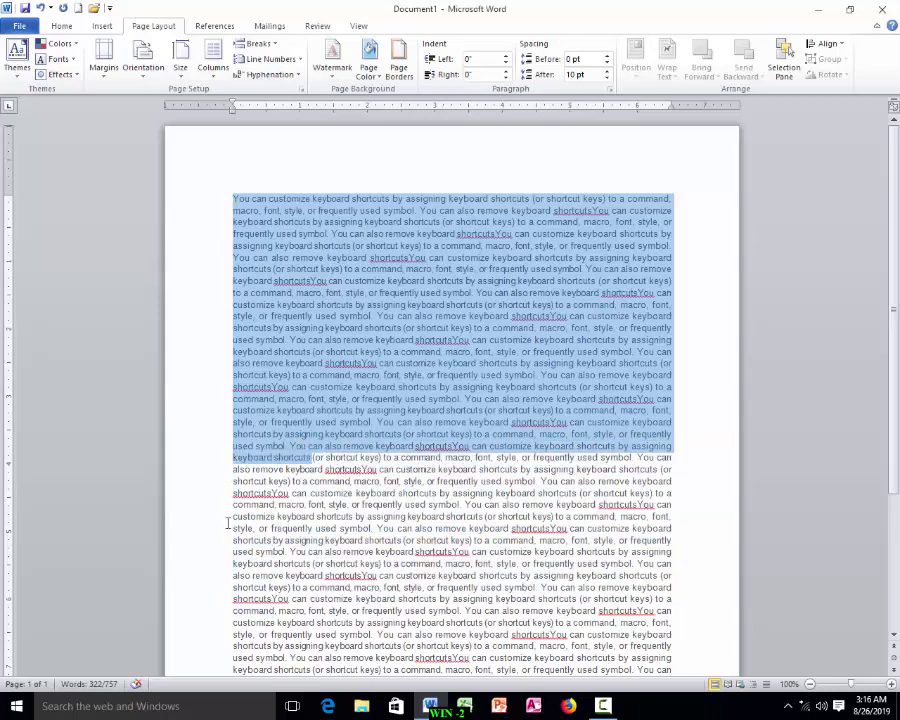
{"action": "mouse_move", "coordinate": [235, 541]}
{"action": "left_mouse_down"}
{"action": "mouse_move", "coordinate": [246, 528]}
{"action": "mouse_move", "coordinate": [300, 640]}
{"action": "left_mouse_up"}
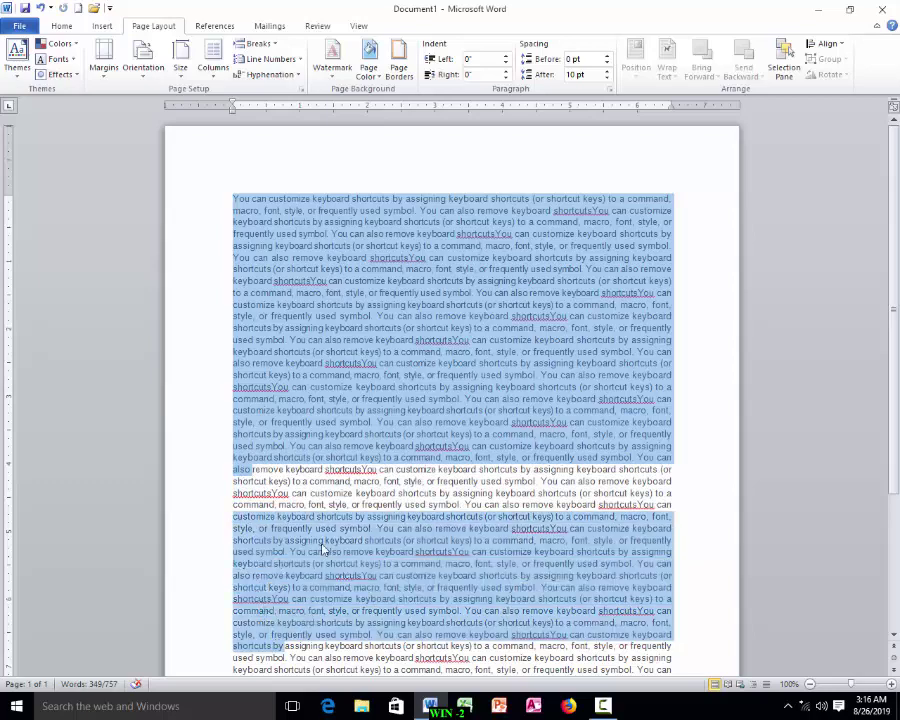
{"action": "scroll", "coordinate": [235, 448], "scroll_direction": "down", "scroll_amount": 7}
{"action": "scroll", "coordinate": [218, 394], "scroll_direction": "up", "scroll_amount": 3}
{"action": "scroll", "coordinate": [183, 491], "scroll_direction": "up", "scroll_amount": 2}
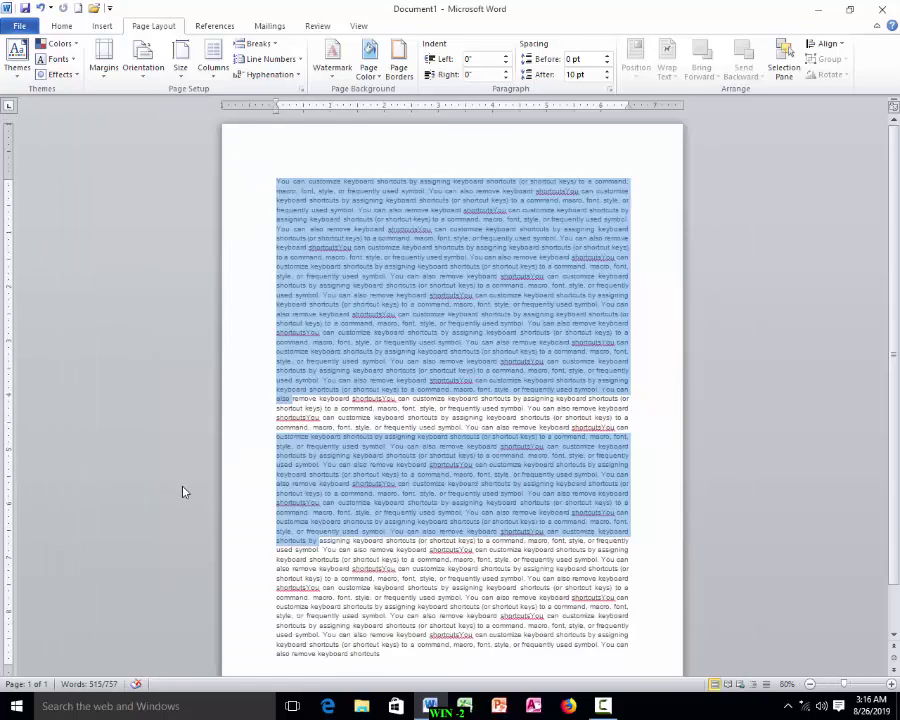
{"action": "left_click", "coordinate": [419, 277]}
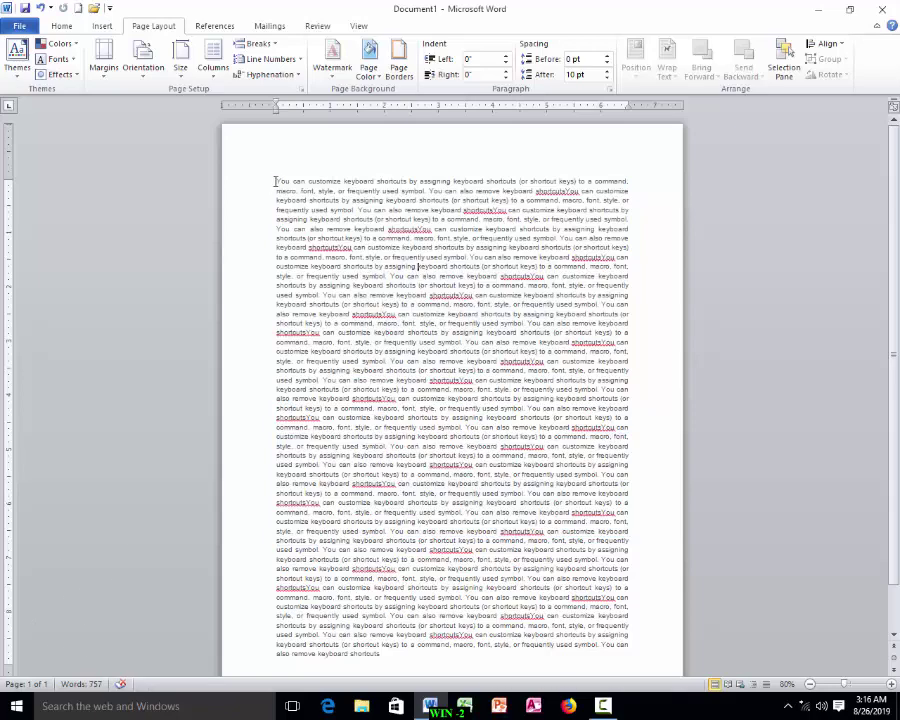
- Select a middle block of about 314 words and set it in Two columns
{"action": "mouse_move", "coordinate": [277, 181]}
{"action": "left_mouse_down"}
{"action": "mouse_move", "coordinate": [614, 305]}
{"action": "mouse_move", "coordinate": [277, 316]}
{"action": "mouse_move", "coordinate": [597, 498]}
{"action": "mouse_move", "coordinate": [631, 501]}
{"action": "left_mouse_up"}
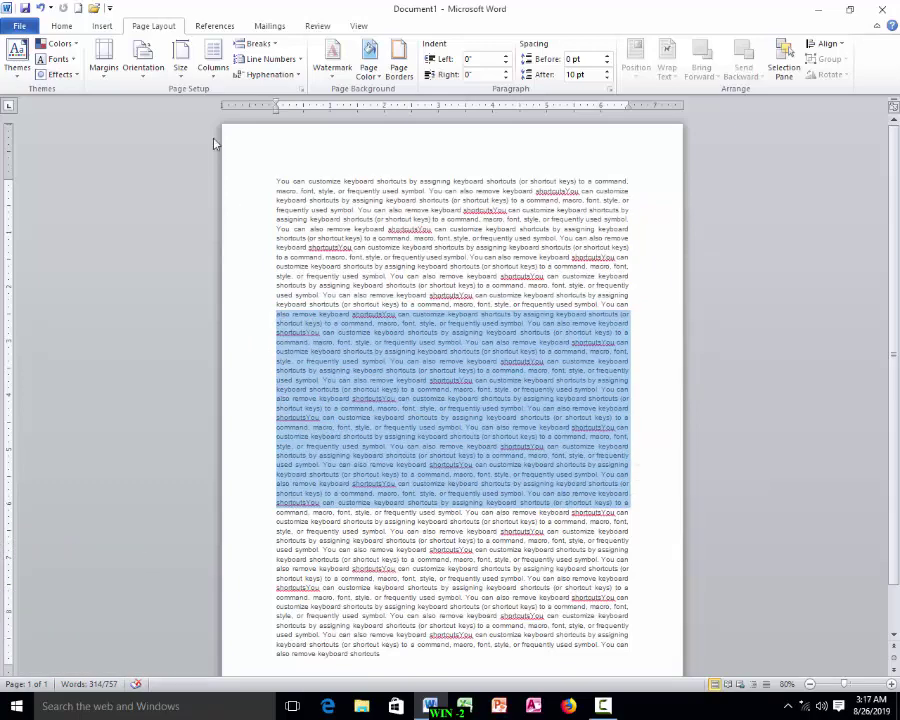
{"action": "left_click", "coordinate": [213, 60]}
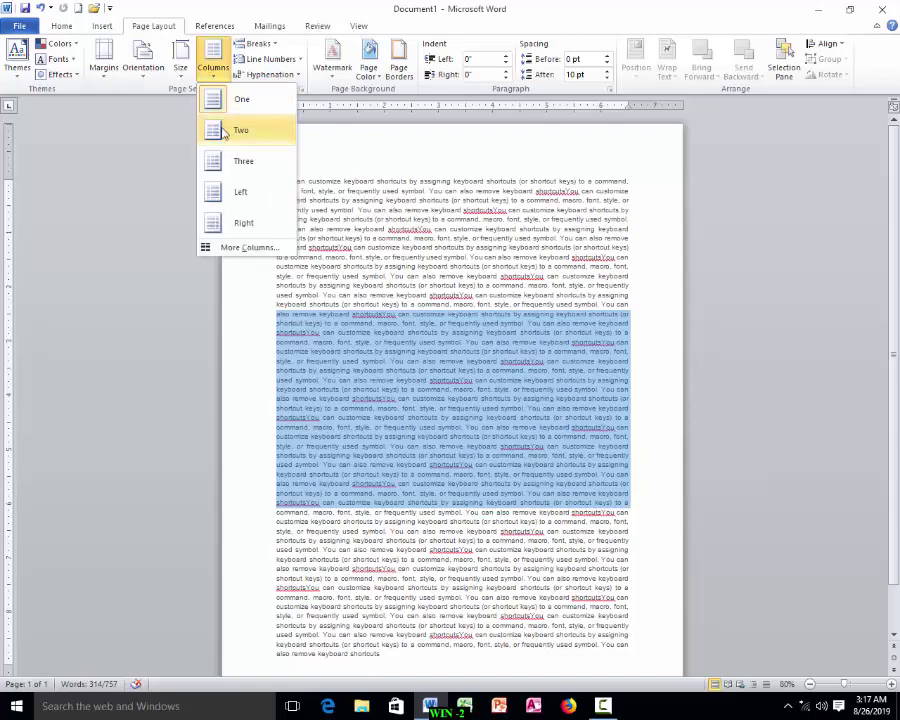
{"action": "left_click", "coordinate": [228, 130]}
{"action": "scroll", "coordinate": [507, 333], "scroll_direction": "down", "scroll_amount": 4}
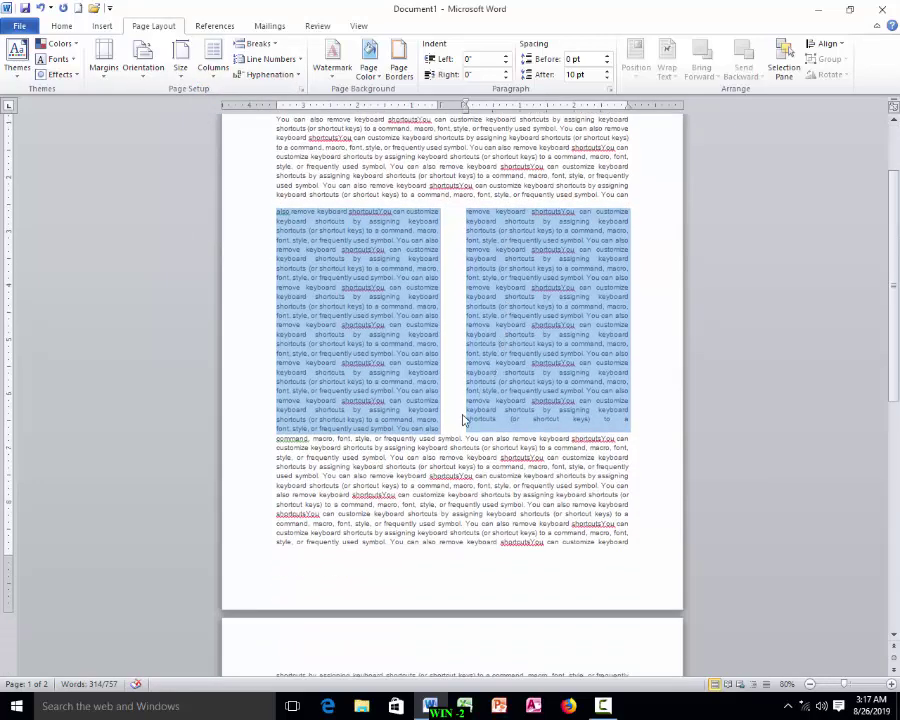
{"action": "left_click", "coordinate": [275, 440]}
- Select from the final paragraph through the end of the text on page 2
{"action": "left_click_drag", "start_coordinate": [275, 440], "coordinate": [640, 540]}
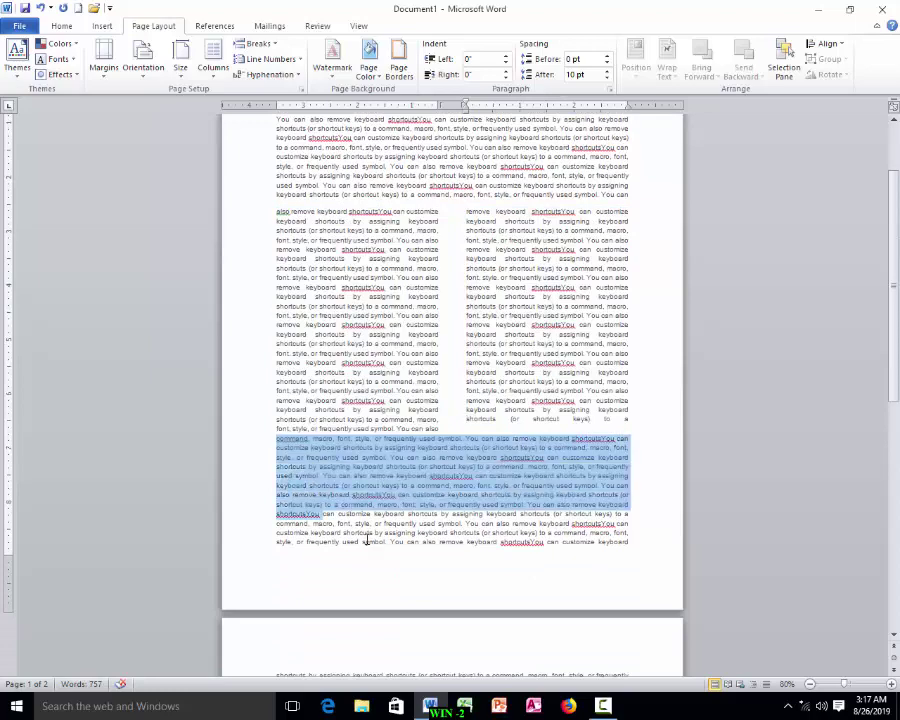
{"action": "scroll", "coordinate": [640, 540], "scroll_direction": "down", "scroll_amount": 1}
{"action": "scroll", "coordinate": [637, 512], "scroll_direction": "down", "scroll_amount": 3}
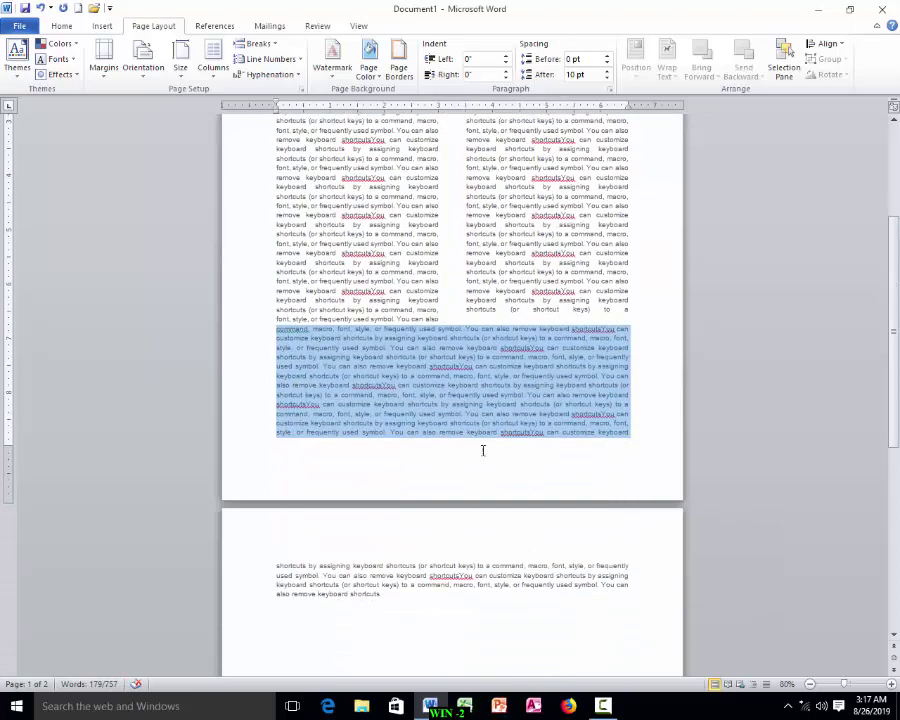
{"action": "left_click", "coordinate": [277, 330]}
{"action": "left_click_drag", "start_coordinate": [277, 330], "coordinate": [306, 376]}
{"action": "left_click", "coordinate": [554, 620], "text": "shift"}
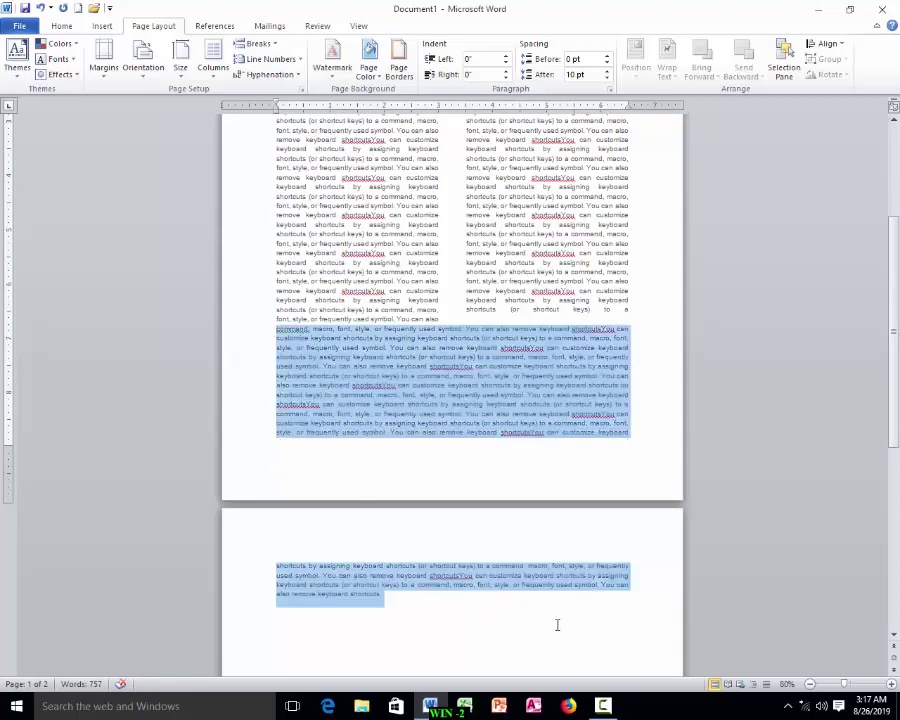
- Set the selected 230-word block to three columns via More Columns
{"action": "left_click", "coordinate": [213, 72]}
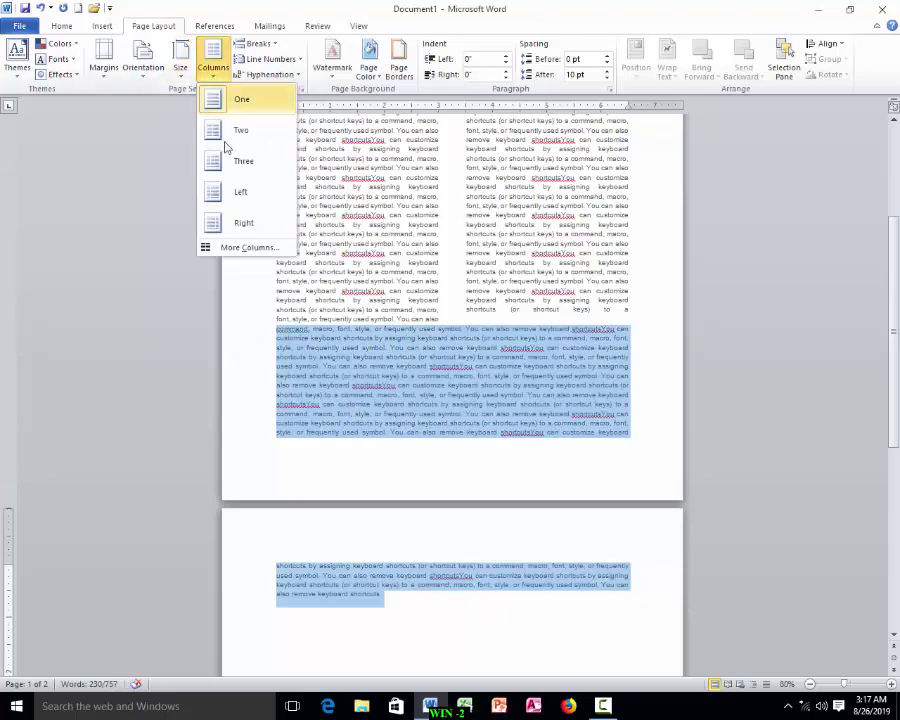
{"action": "left_click", "coordinate": [241, 250]}
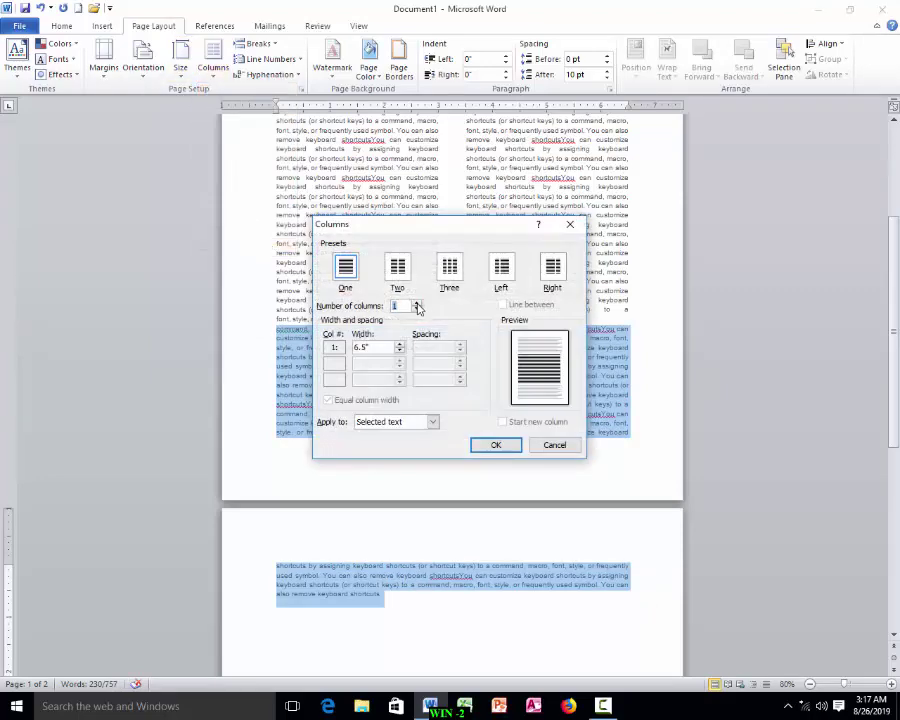
{"action": "left_click", "coordinate": [418, 304]}
{"action": "left_click", "coordinate": [418, 304]}
{"action": "left_click", "coordinate": [485, 446]}
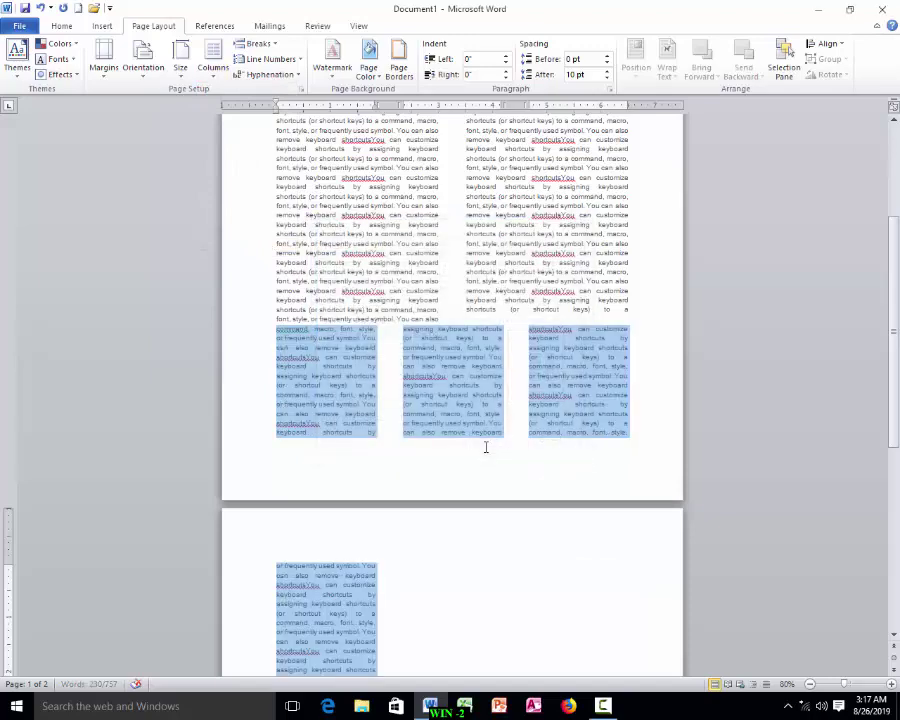
{"action": "left_click", "coordinate": [452, 463]}
{"action": "scroll", "coordinate": [452, 463], "scroll_direction": "up", "scroll_amount": 3}
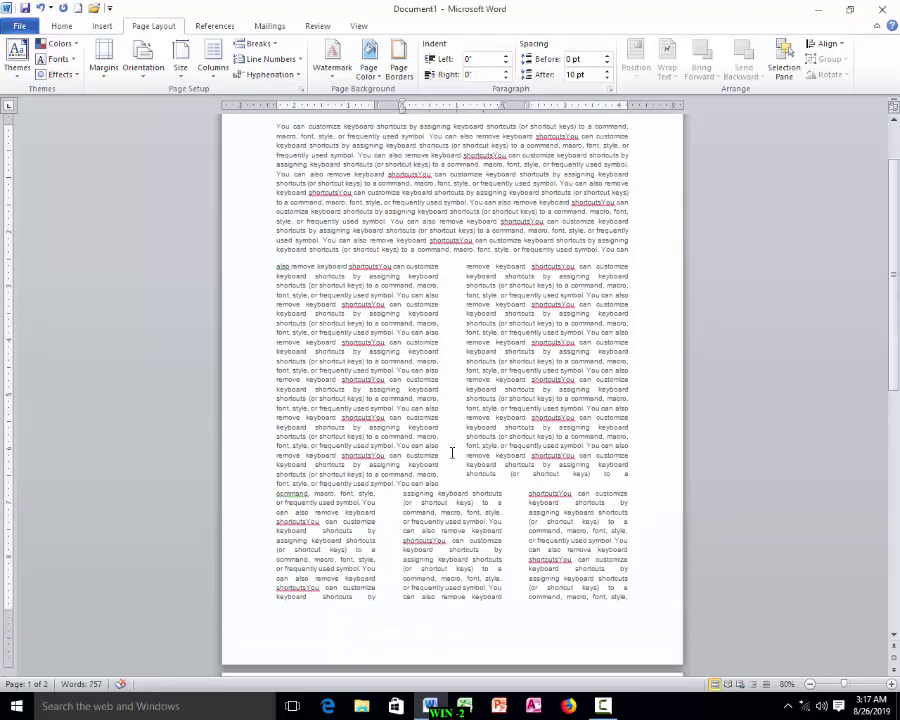
{"action": "scroll", "coordinate": [354, 283], "scroll_direction": "up", "scroll_amount": 2}
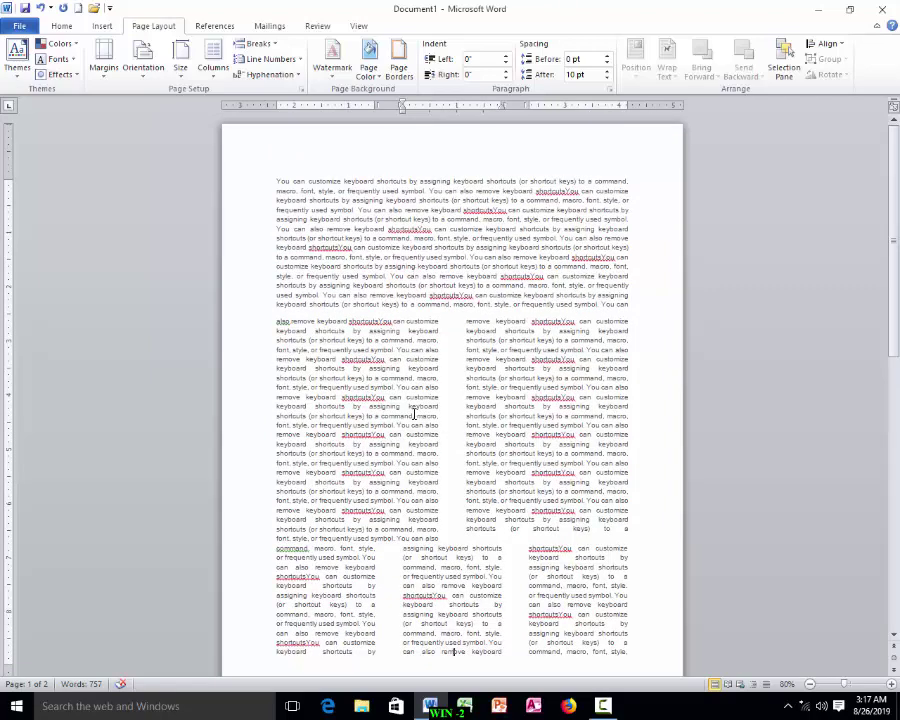
{"action": "scroll", "coordinate": [415, 316], "scroll_direction": "down", "scroll_amount": 2}
{"action": "scroll", "coordinate": [415, 317], "scroll_direction": "down", "scroll_amount": 3}
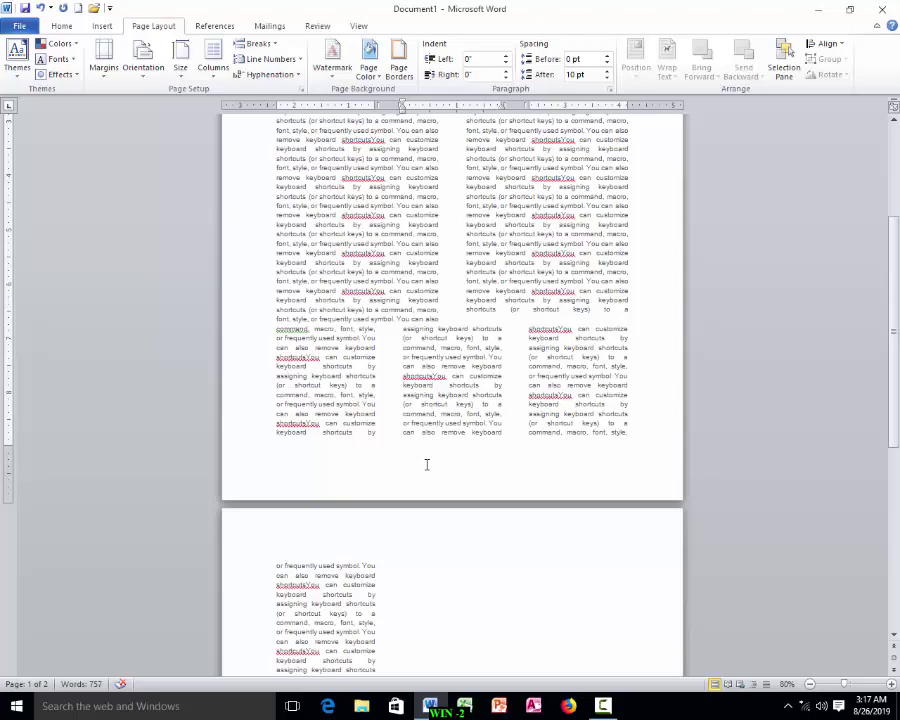
{"action": "scroll", "coordinate": [430, 466], "scroll_direction": "up", "scroll_amount": 1}
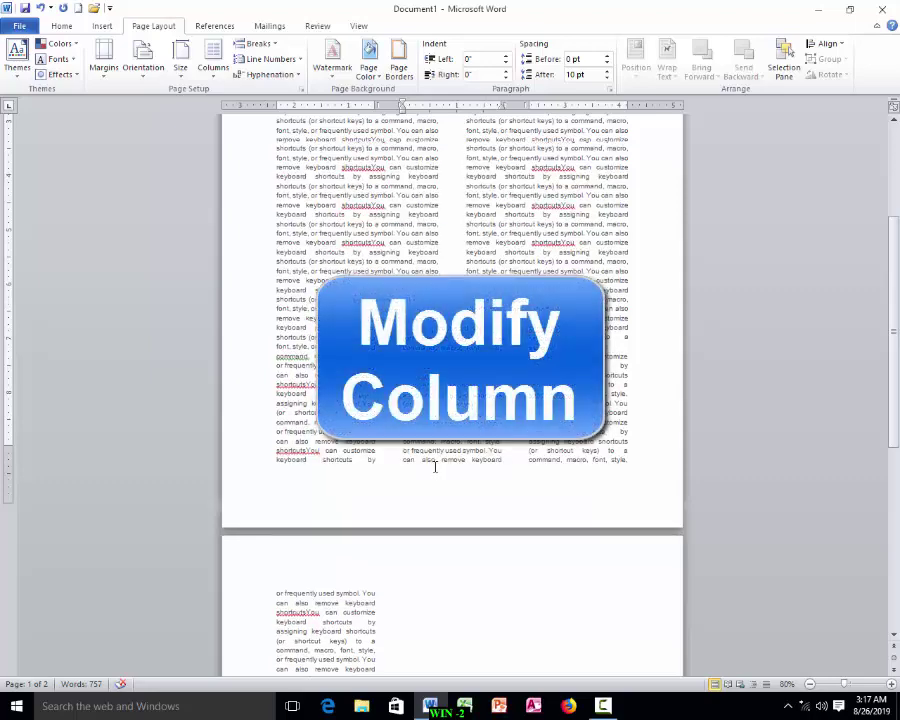
{"action": "scroll", "coordinate": [435, 466], "scroll_direction": "up", "scroll_amount": 3}
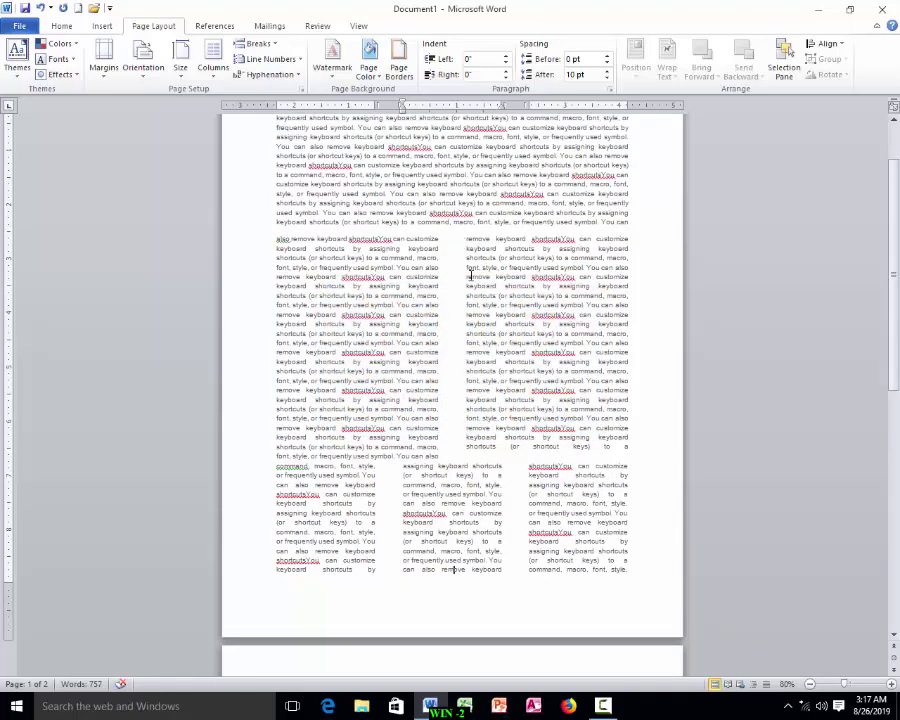
{"action": "left_click_drag", "start_coordinate": [438, 296], "coordinate": [309, 296]}
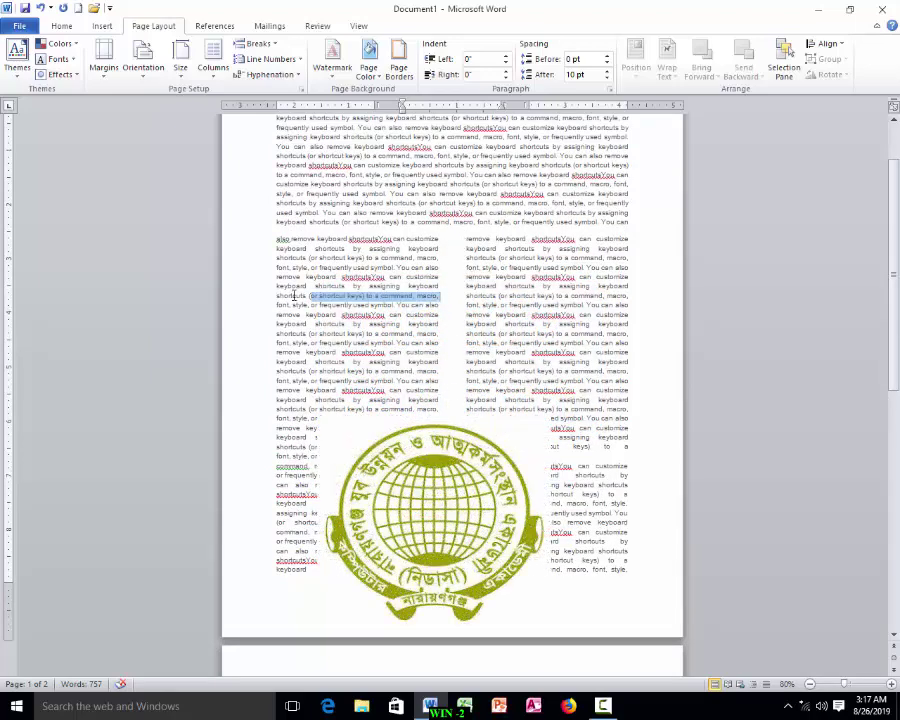
{"action": "left_click", "coordinate": [466, 296]}
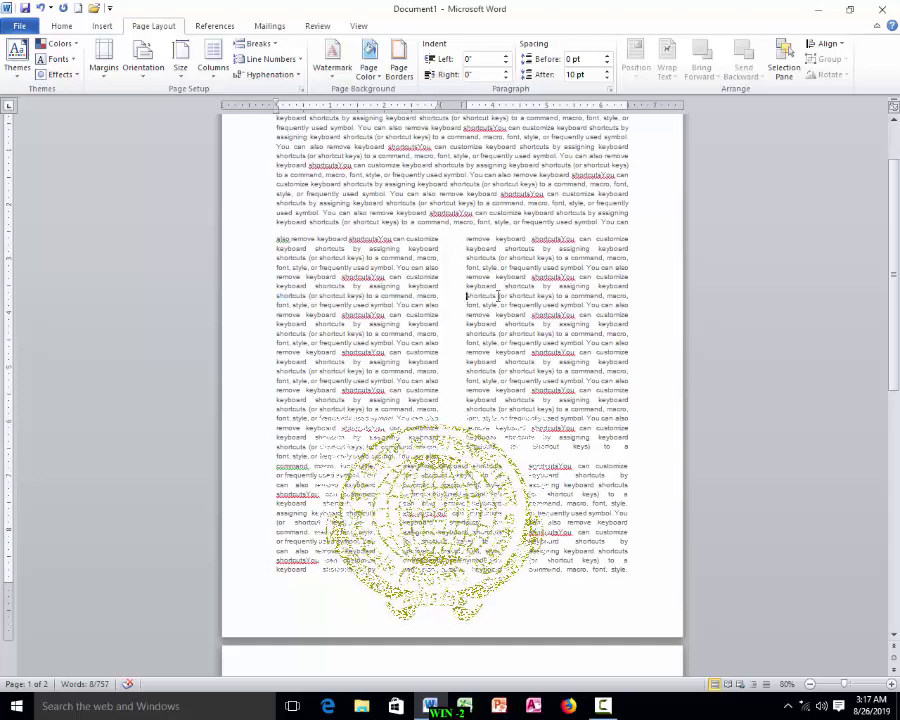
{"action": "left_click_drag", "start_coordinate": [498, 296], "coordinate": [628, 296]}
{"action": "left_click_drag", "start_coordinate": [438, 314], "coordinate": [276, 314]}
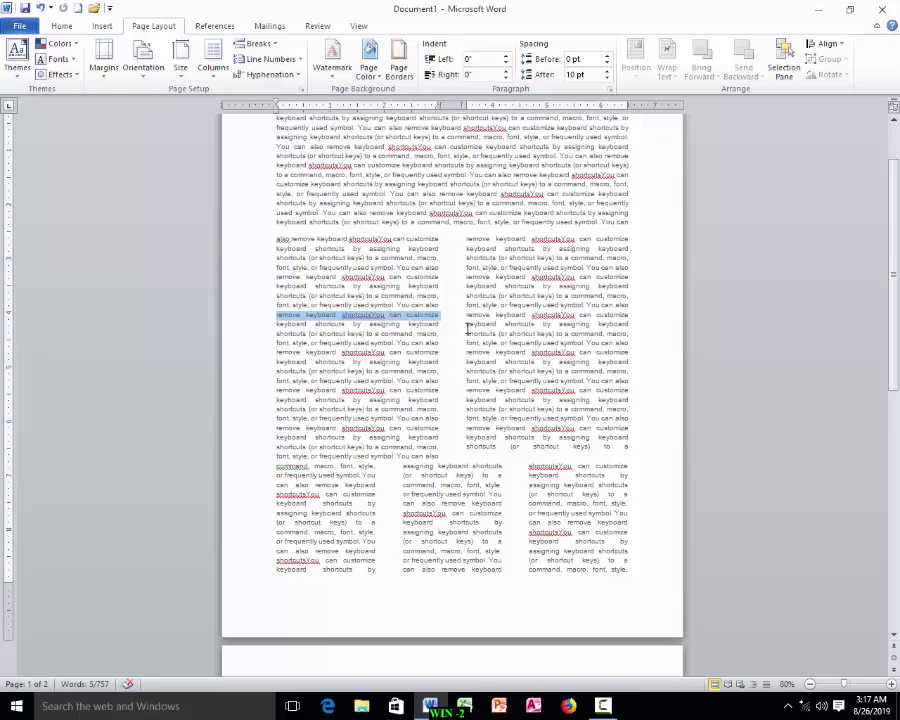
{"action": "left_click", "coordinate": [413, 297]}
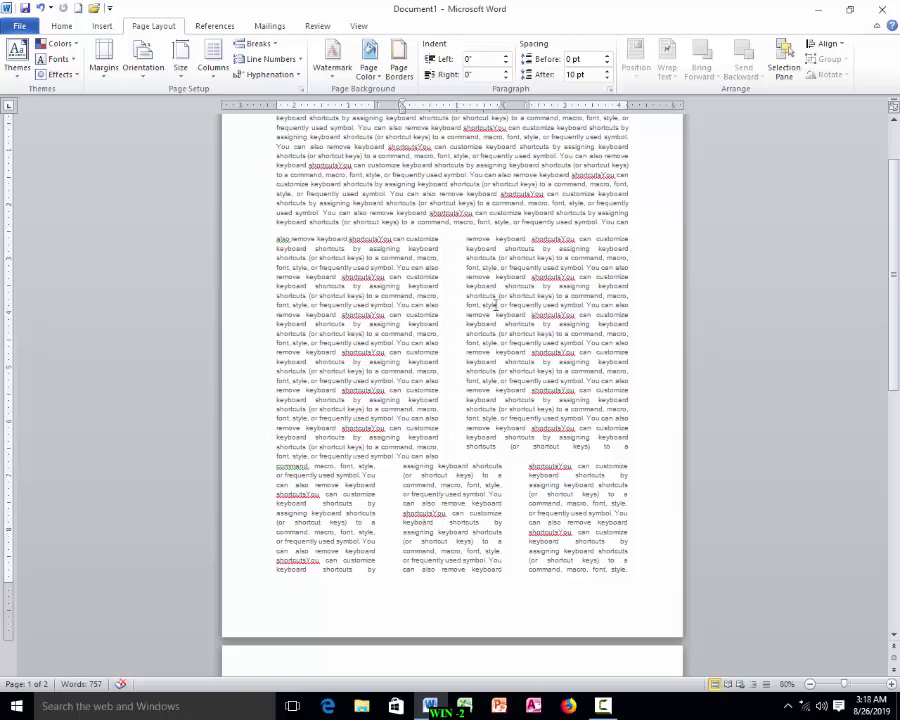
- Turn off equal column width and widen the first column of the two-column section
{"action": "left_click", "coordinate": [497, 305]}
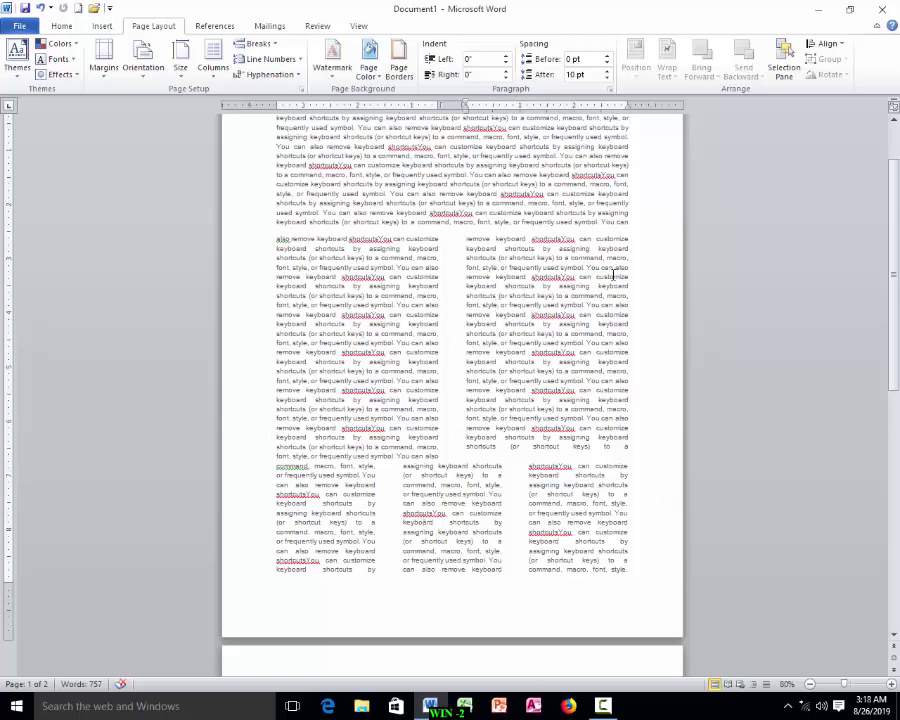
{"action": "left_click", "coordinate": [213, 60]}
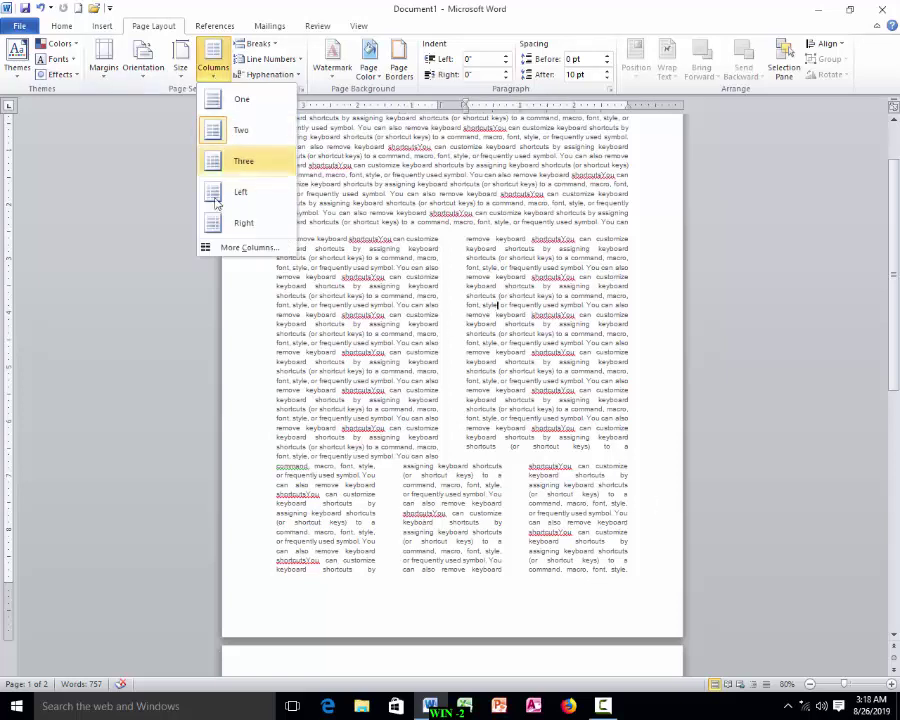
{"action": "left_click", "coordinate": [240, 247]}
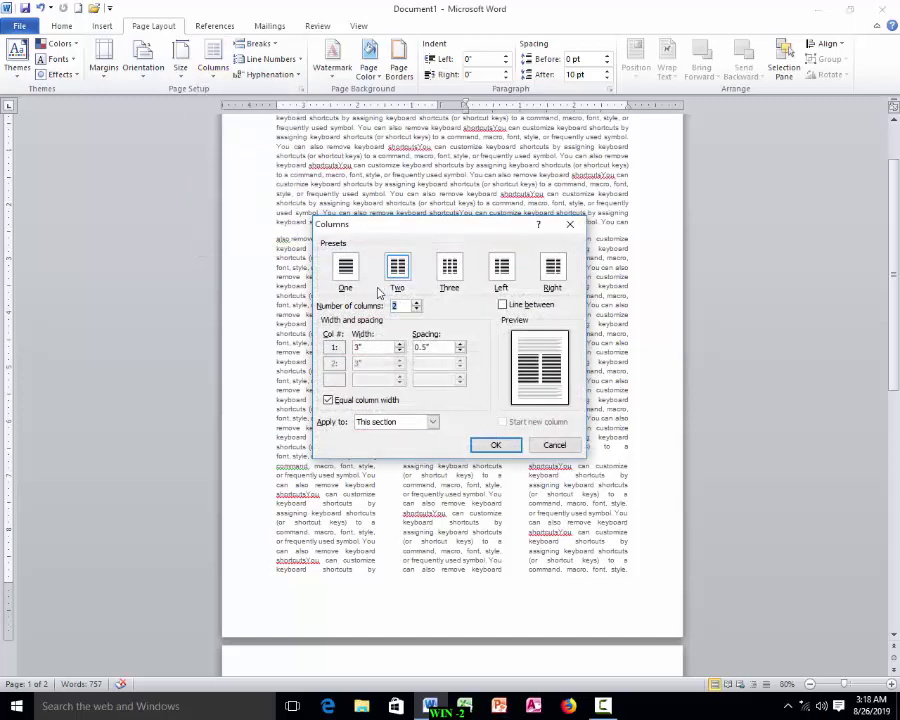
{"action": "left_click_drag", "start_coordinate": [414, 228], "coordinate": [669, 207]}
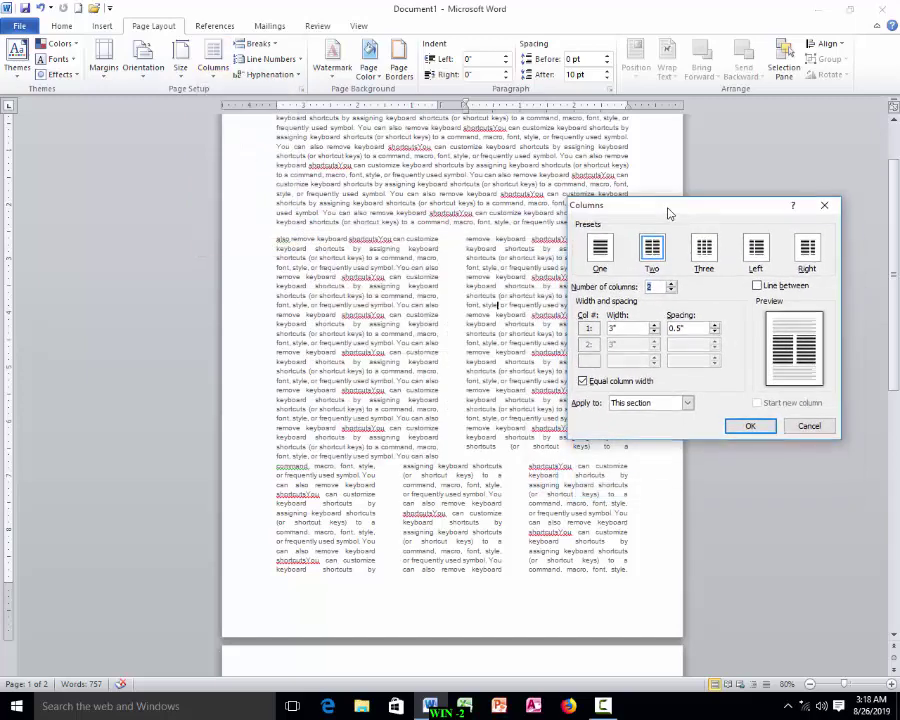
{"action": "left_click", "coordinate": [583, 381]}
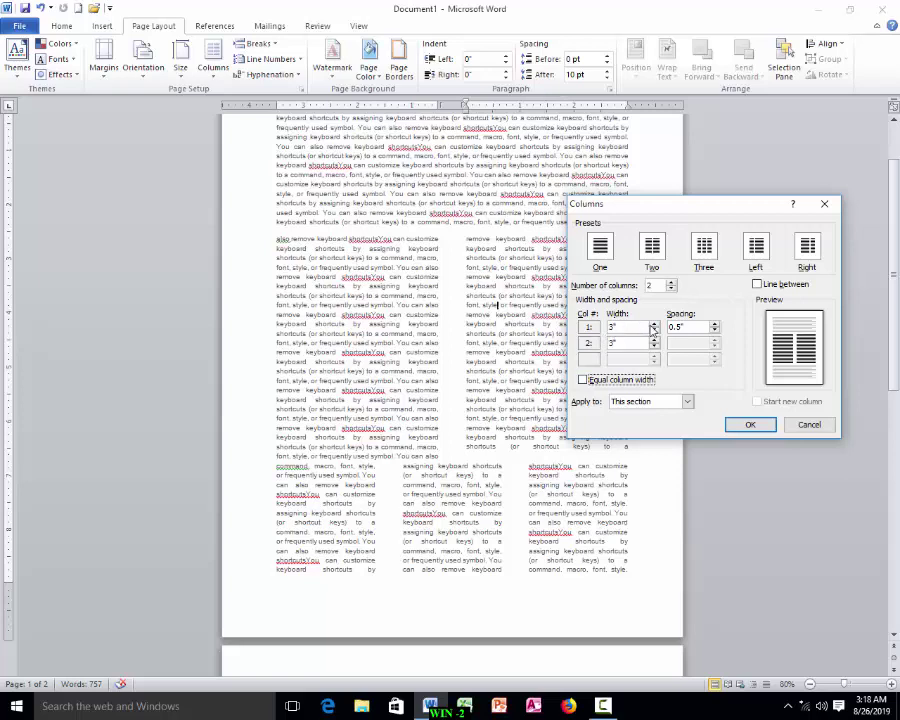
{"action": "left_click", "coordinate": [655, 326]}
{"action": "left_click", "coordinate": [655, 326]}
{"action": "left_click", "coordinate": [655, 326]}
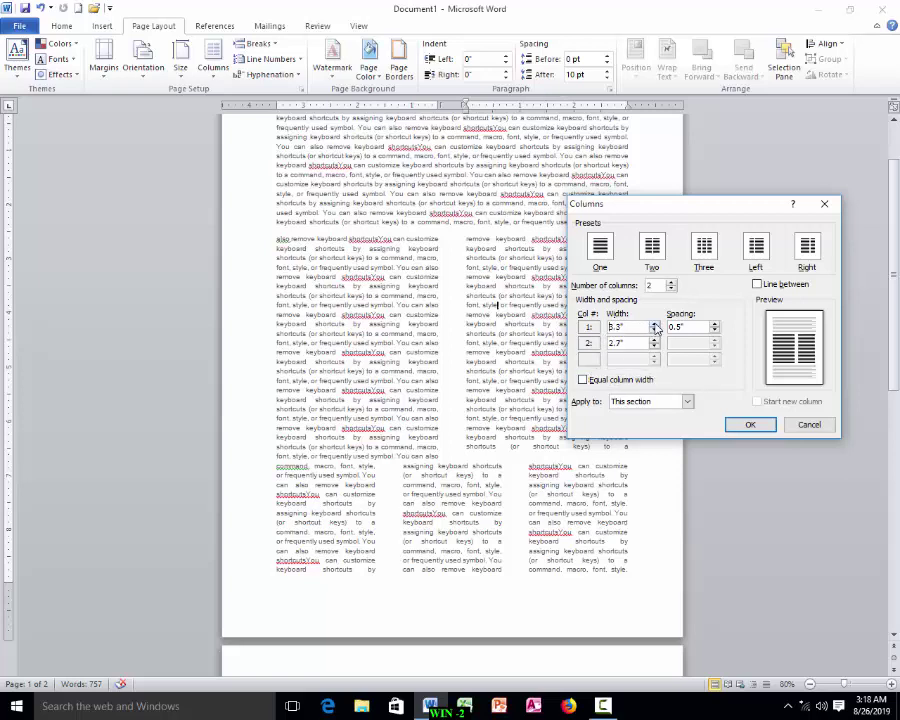
{"action": "left_click", "coordinate": [655, 326]}
{"action": "left_click", "coordinate": [655, 326]}
{"action": "left_click", "coordinate": [655, 326]}
{"action": "left_click", "coordinate": [655, 326]}
{"action": "left_click", "coordinate": [655, 326]}
{"action": "left_click", "coordinate": [655, 326]}
{"action": "left_click", "coordinate": [750, 425]}
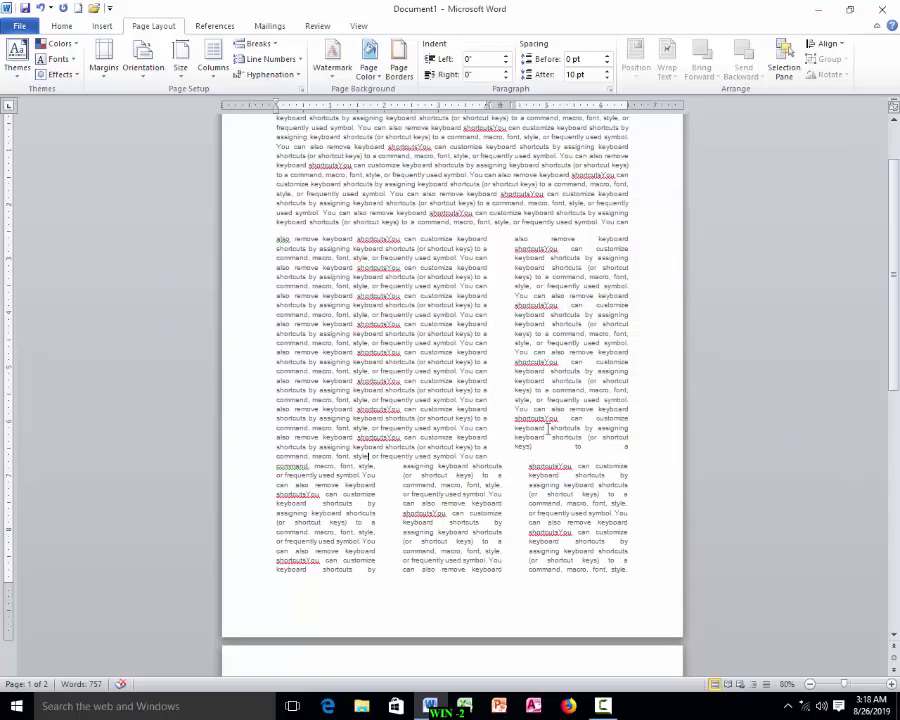
- Reduce the column spacing to 0.4", giving columns 3.9" and 2.2" wide
{"action": "left_click", "coordinate": [212, 58]}
{"action": "left_click", "coordinate": [248, 247]}
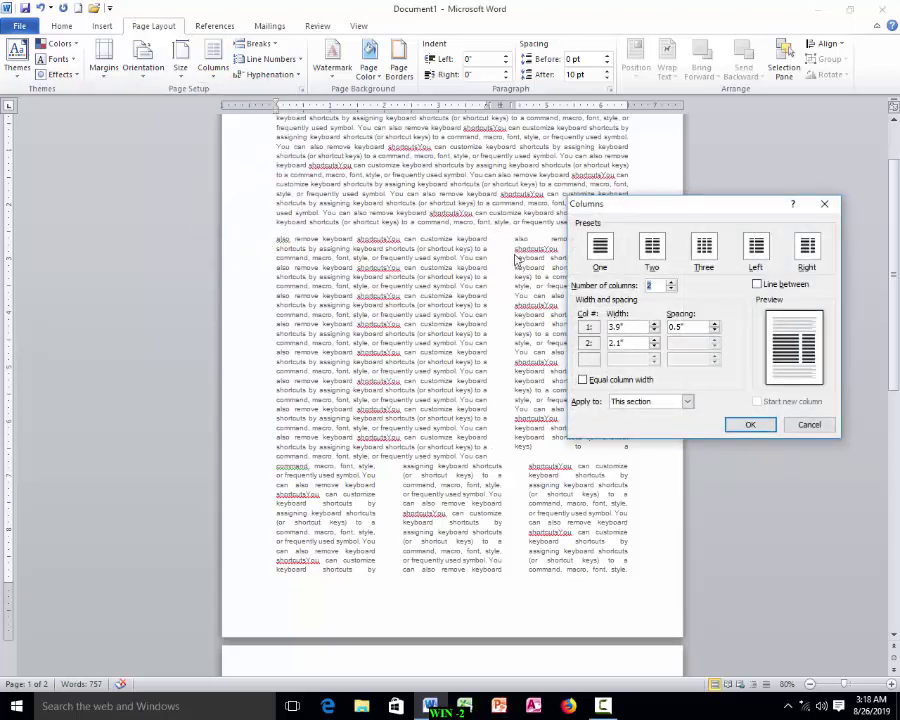
{"action": "left_click", "coordinate": [714, 334]}
{"action": "left_click", "coordinate": [749, 424]}
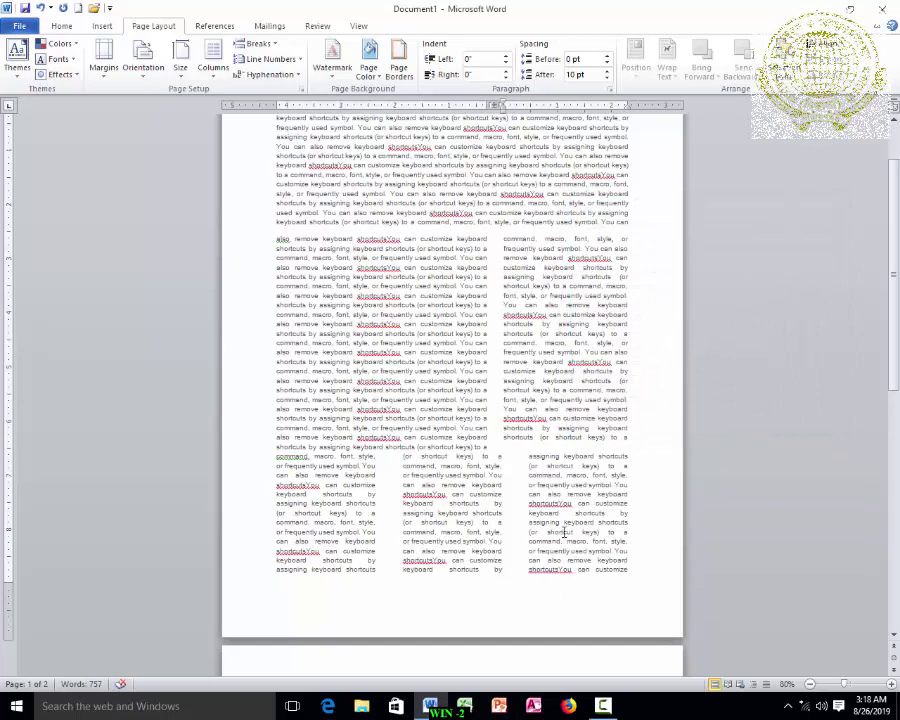
{"action": "left_click", "coordinate": [444, 513]}
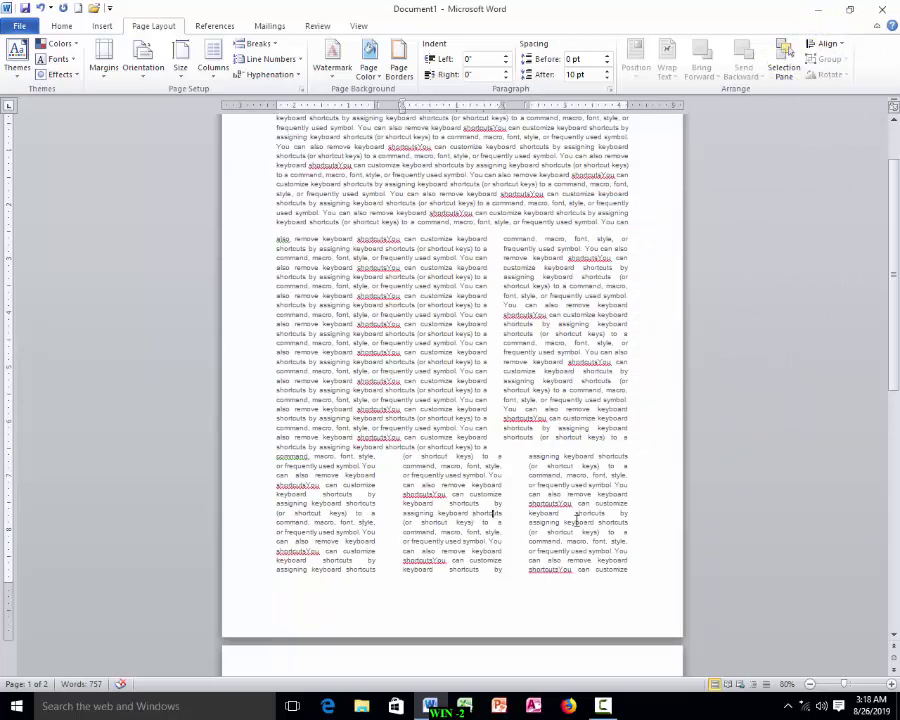
- Turn off equal column width and narrow the bottom section's middle column to 1.27"
{"action": "left_click", "coordinate": [213, 80]}
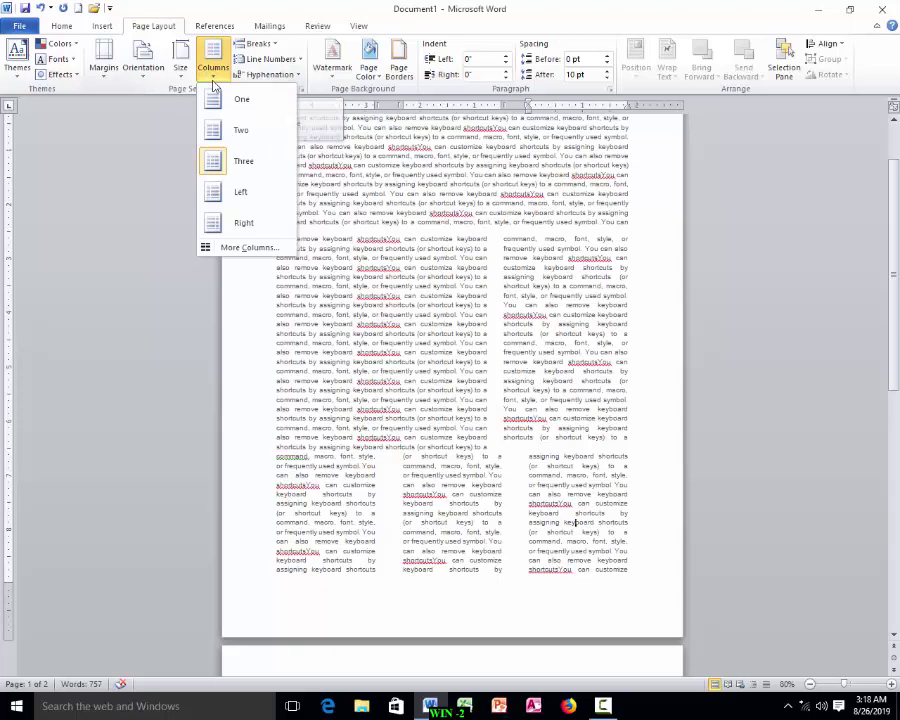
{"action": "left_click", "coordinate": [233, 248]}
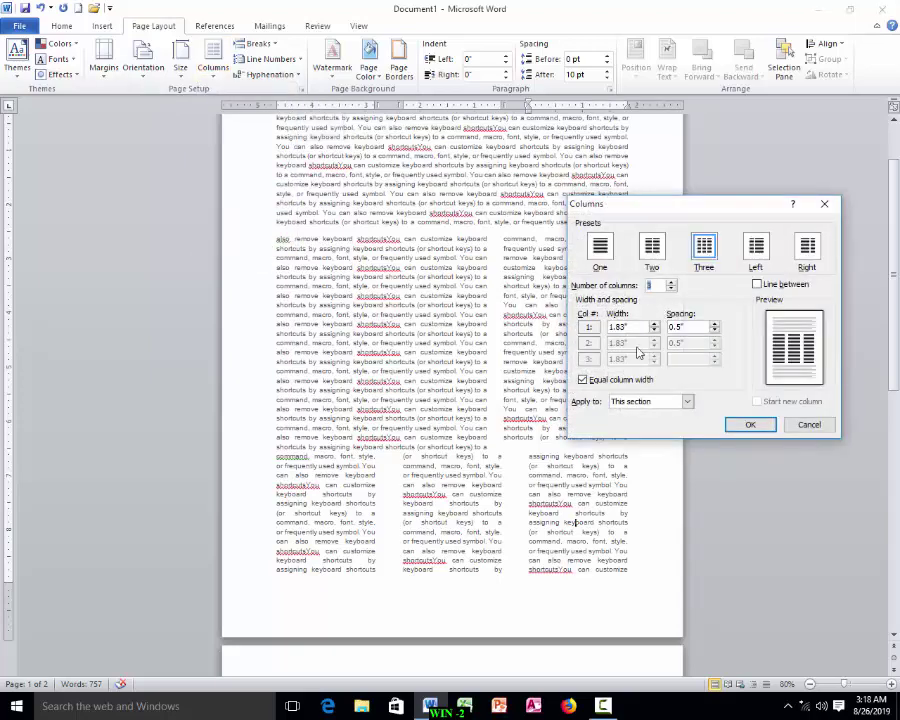
{"action": "left_click", "coordinate": [581, 381]}
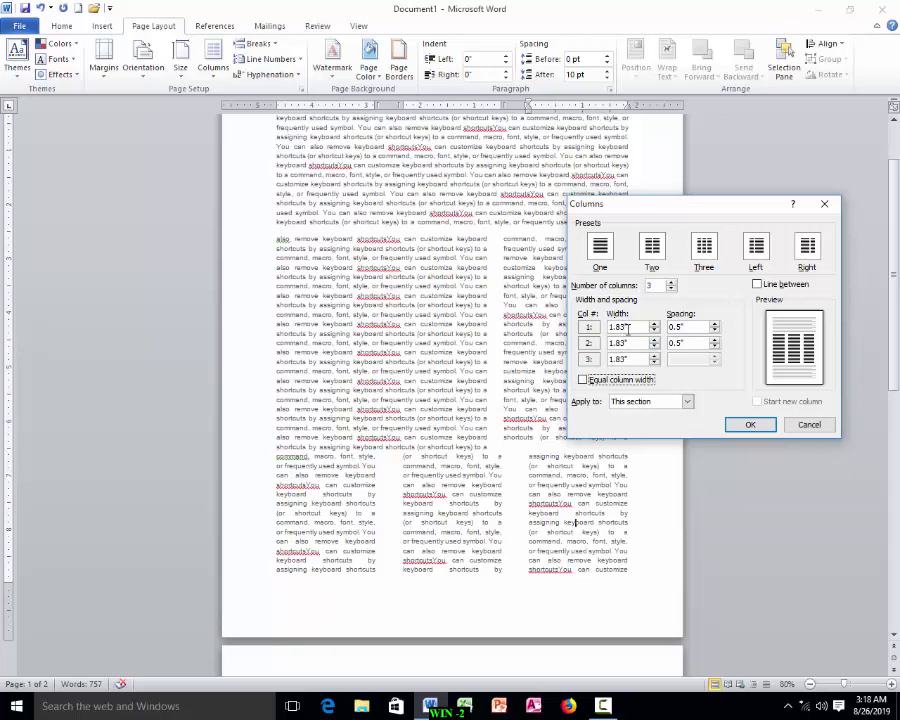
{"action": "left_click", "coordinate": [654, 347]}
{"action": "left_click", "coordinate": [654, 347]}
{"action": "left_click", "coordinate": [654, 347]}
{"action": "left_click", "coordinate": [654, 347]}
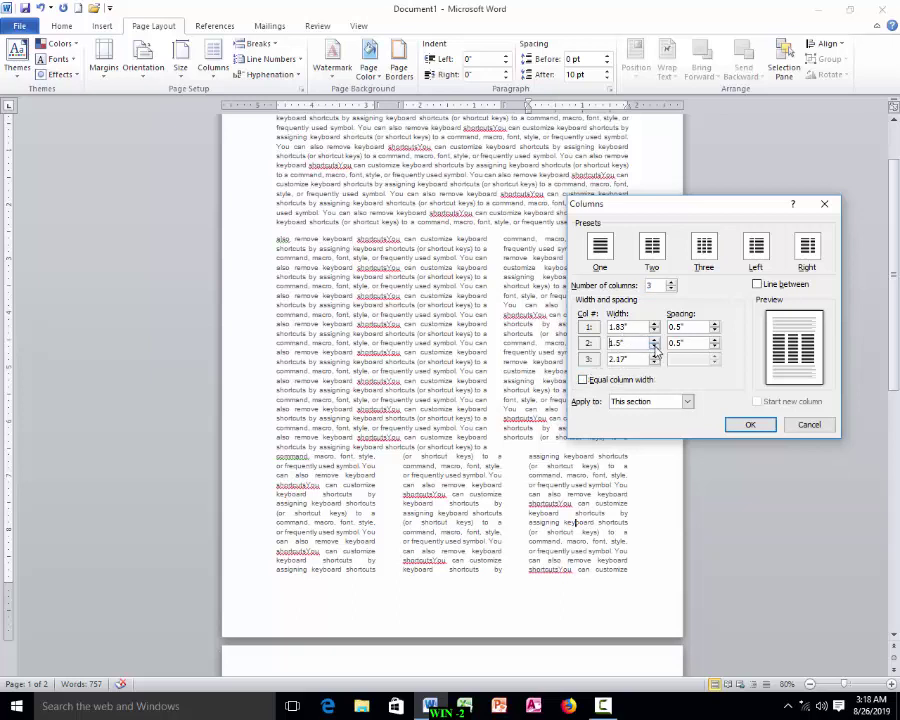
{"action": "left_click", "coordinate": [654, 346]}
{"action": "left_click", "coordinate": [654, 346]}
{"action": "left_click", "coordinate": [654, 347]}
- Reduce the column gaps to 0.3" and 0.2", leaving columns of 1.83" and 2.9"
{"action": "left_click", "coordinate": [714, 331]}
{"action": "left_click", "coordinate": [714, 331]}
{"action": "left_click", "coordinate": [714, 346]}
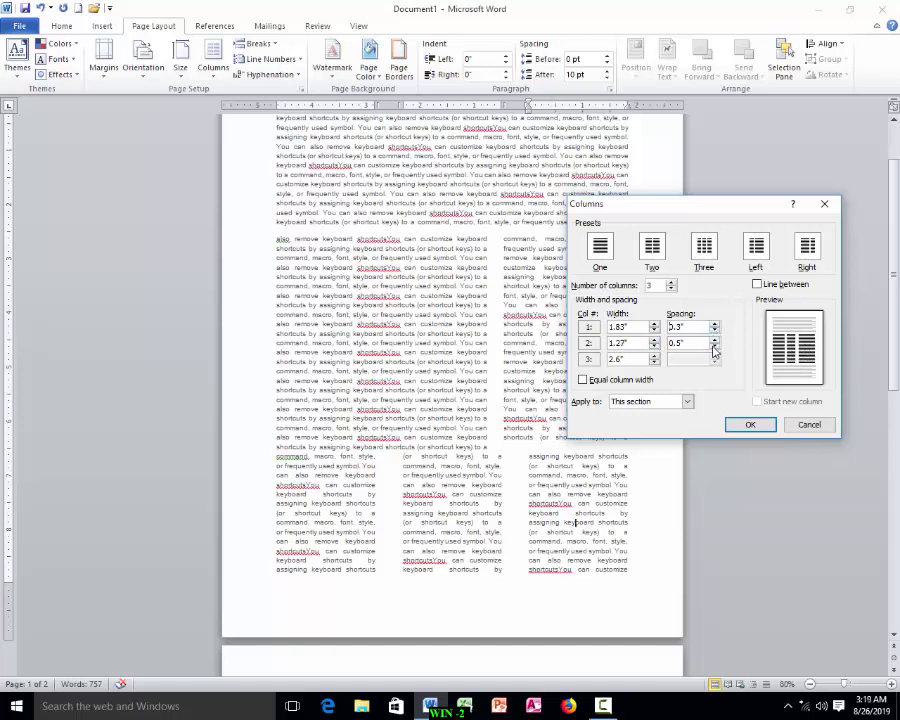
{"action": "left_click", "coordinate": [714, 346]}
{"action": "left_click", "coordinate": [714, 346]}
{"action": "left_click", "coordinate": [735, 427]}
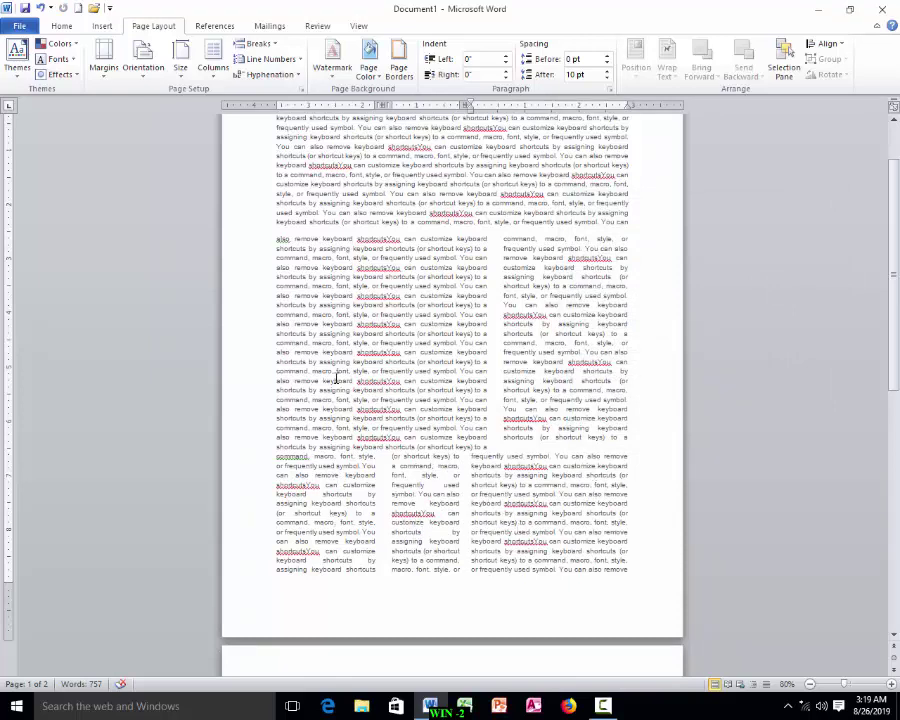
{"action": "left_click", "coordinate": [212, 57]}
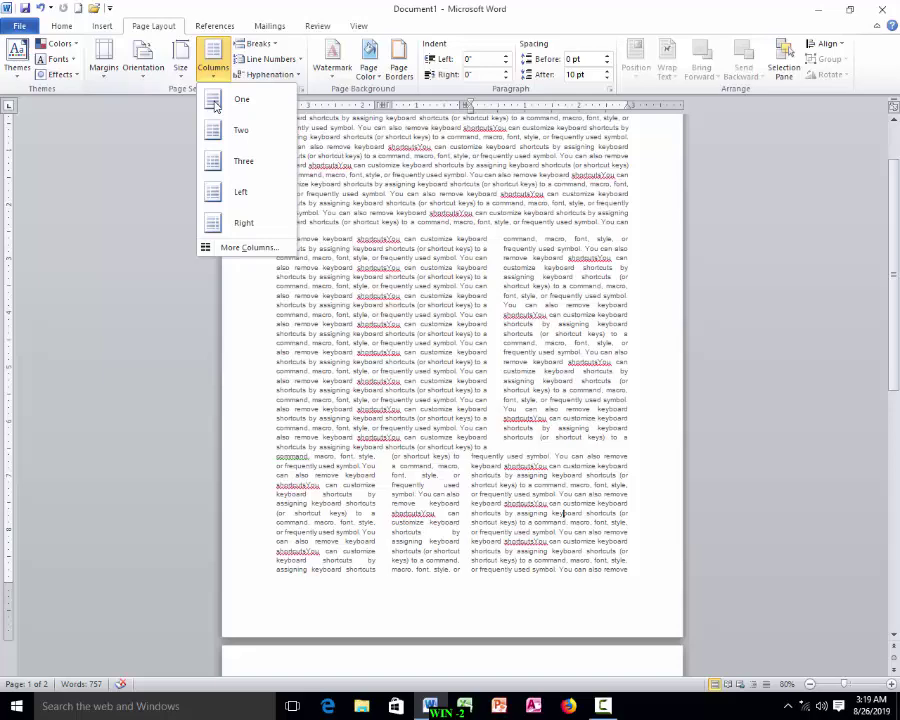
- Turn on Line between for the three-column section
{"action": "left_click", "coordinate": [243, 251]}
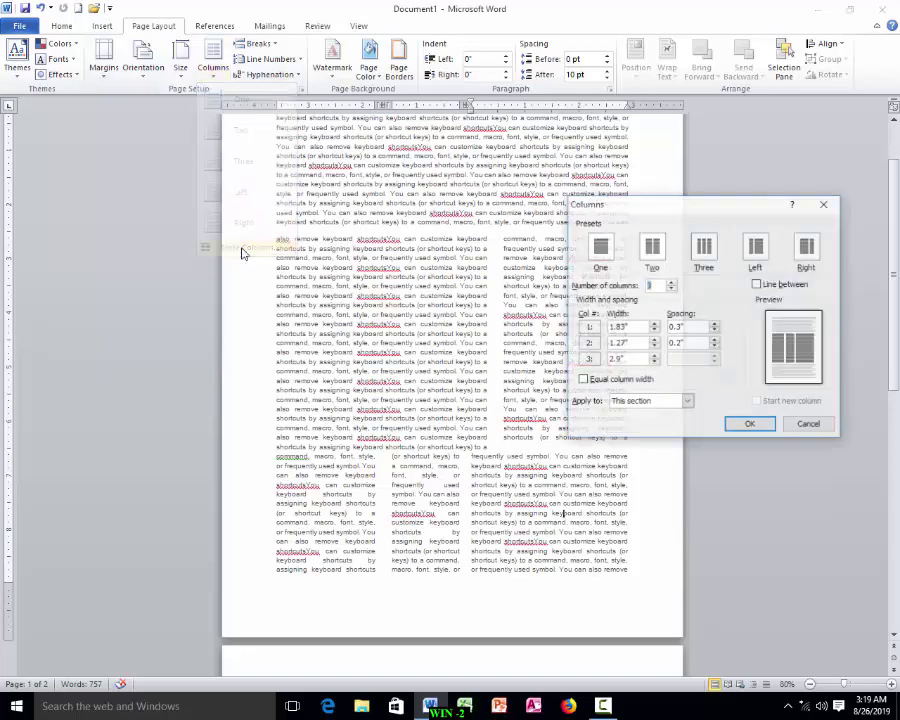
{"action": "left_click", "coordinate": [757, 284]}
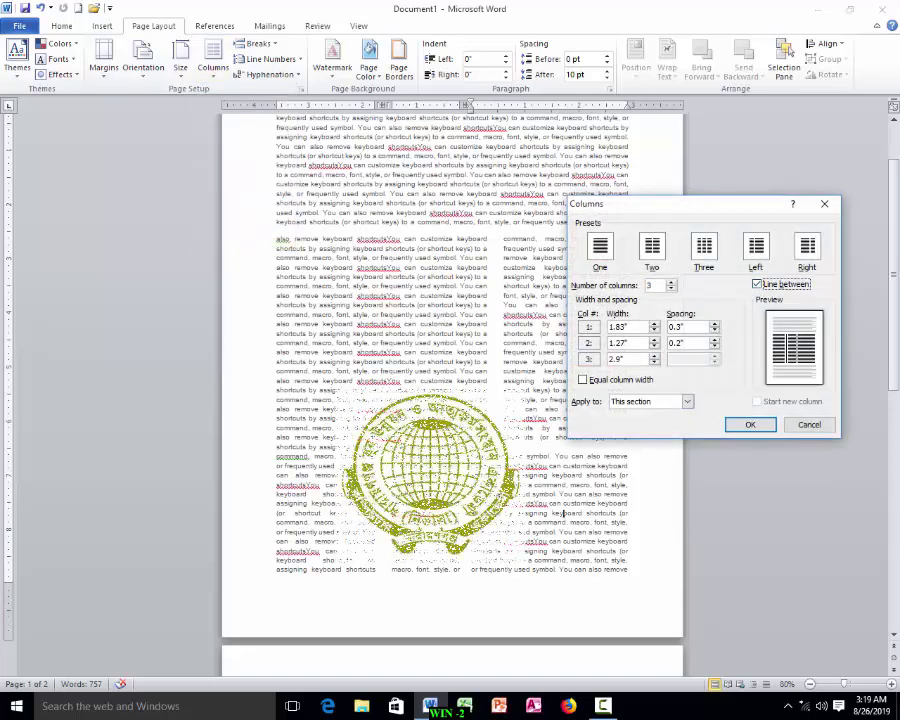
{"action": "left_click", "coordinate": [742, 426]}
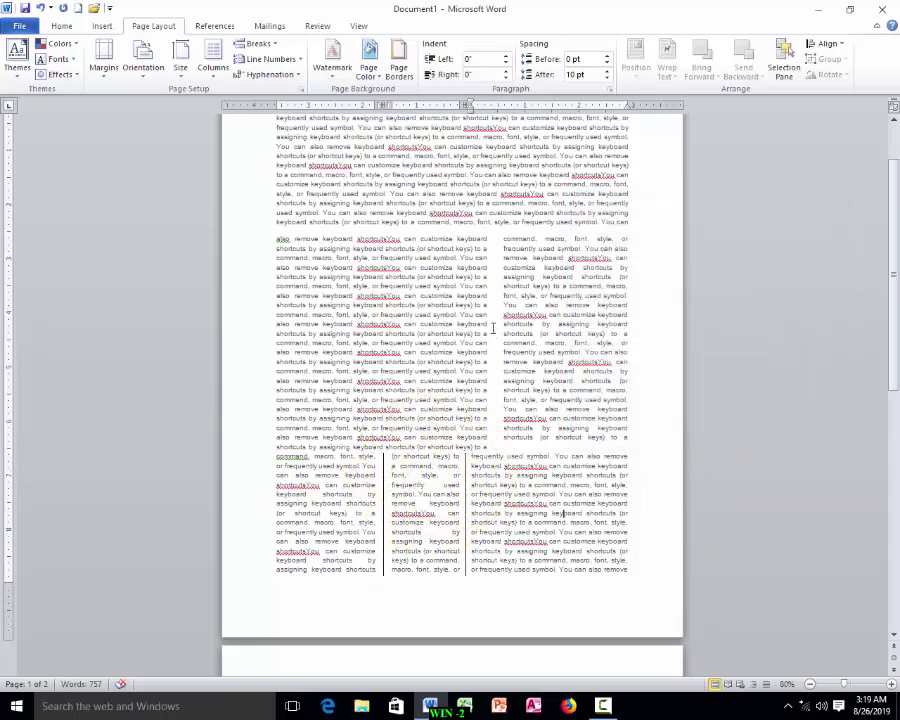
- Turn on Line between for the two-column section and review the page
{"action": "left_click", "coordinate": [212, 58]}
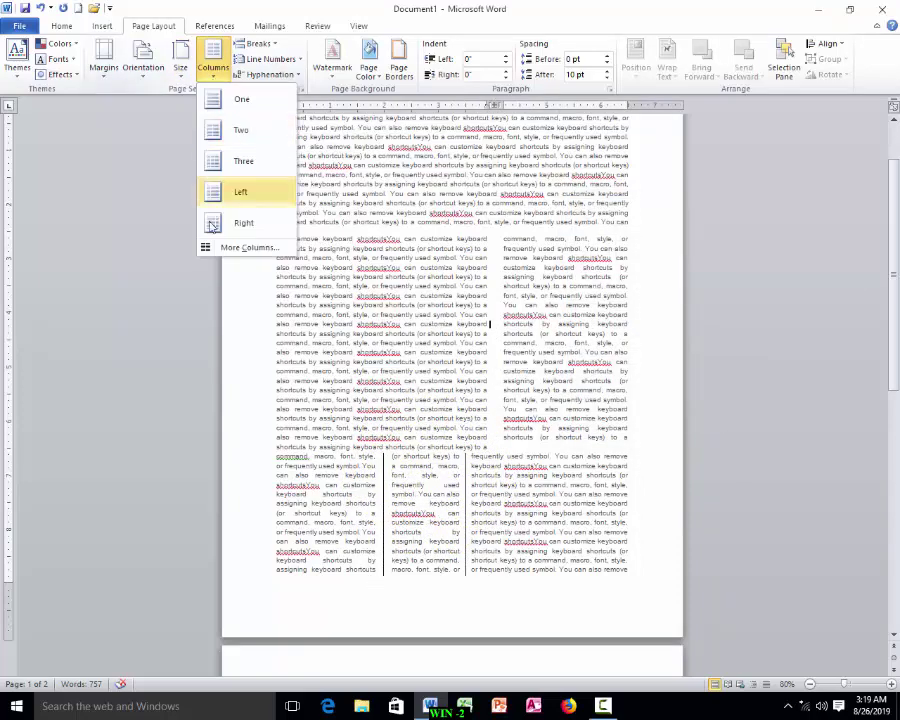
{"action": "left_click", "coordinate": [212, 246]}
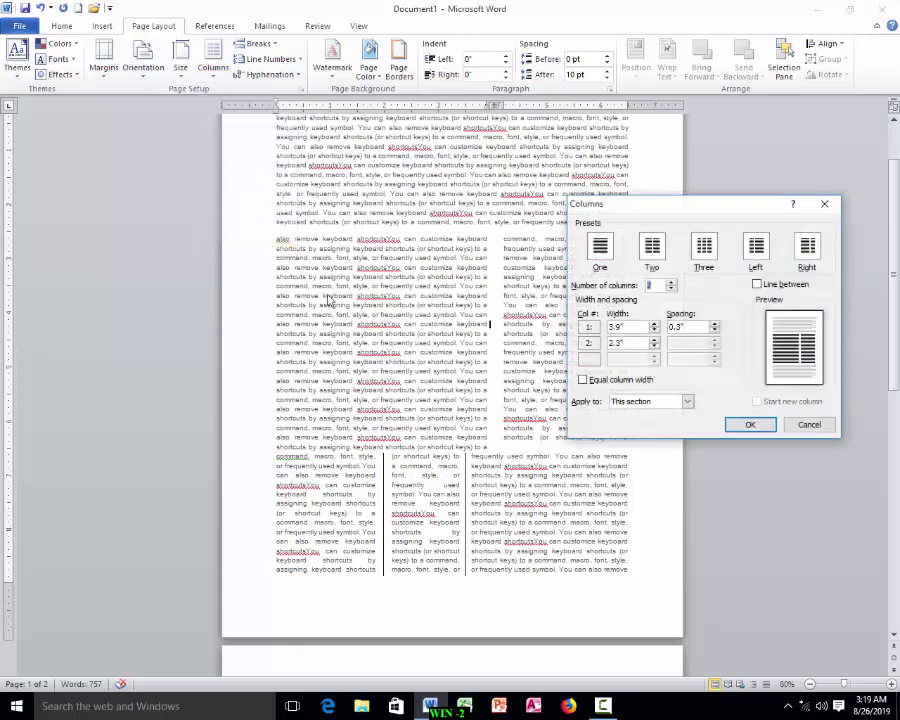
{"action": "left_click", "coordinate": [757, 284]}
{"action": "left_click", "coordinate": [749, 424]}
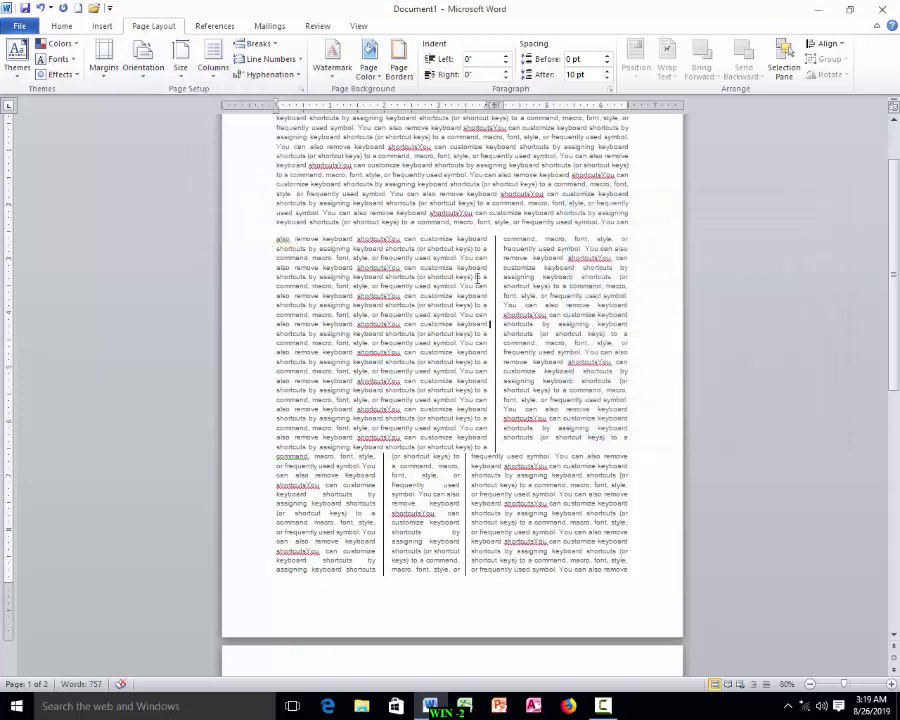
{"action": "scroll", "coordinate": [484, 375], "scroll_direction": "up", "scroll_amount": 2}
{"action": "scroll", "coordinate": [484, 375], "scroll_direction": "down", "scroll_amount": 5}
{"action": "scroll", "coordinate": [484, 375], "scroll_direction": "up", "scroll_amount": 5}
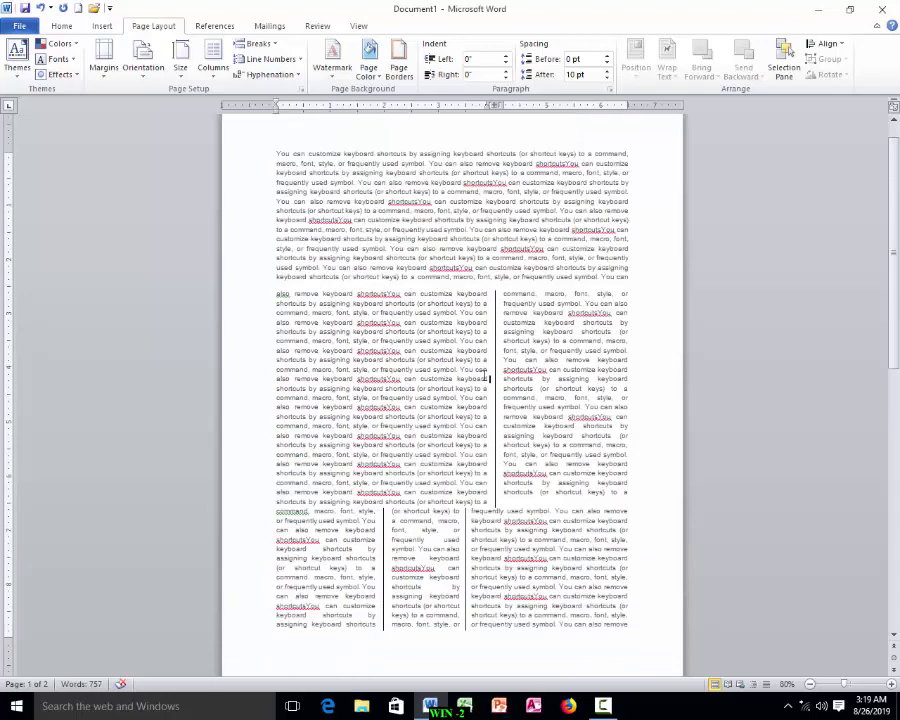
{"action": "scroll", "coordinate": [484, 372], "scroll_direction": "down", "scroll_amount": 6}
{"action": "scroll", "coordinate": [484, 372], "scroll_direction": "down", "scroll_amount": 3}
{"action": "scroll", "coordinate": [484, 375], "scroll_direction": "up", "scroll_amount": 1}
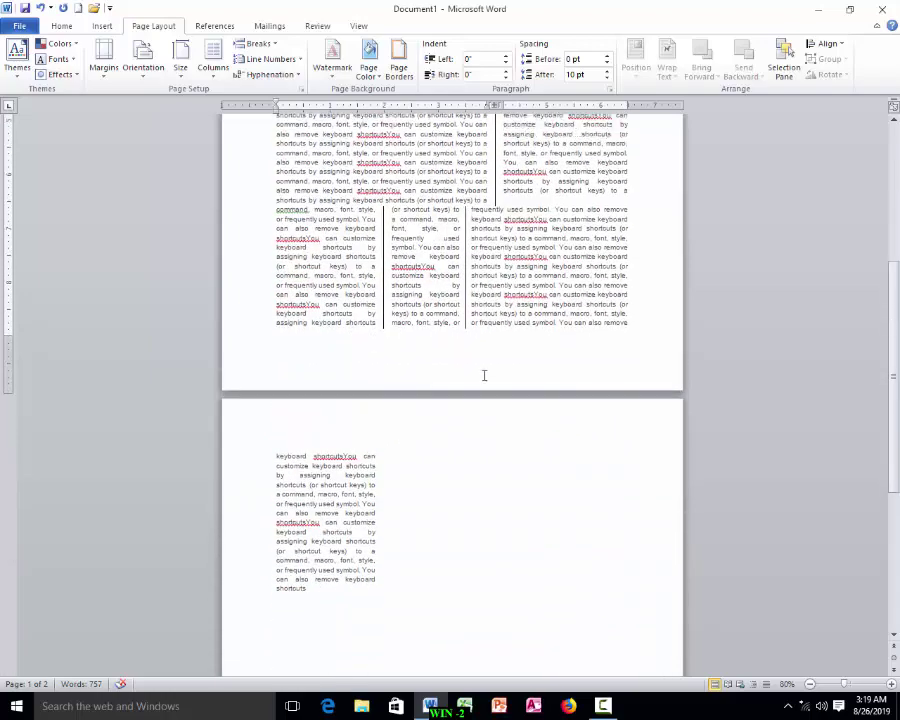
{"action": "scroll", "coordinate": [484, 375], "scroll_direction": "up", "scroll_amount": 7}
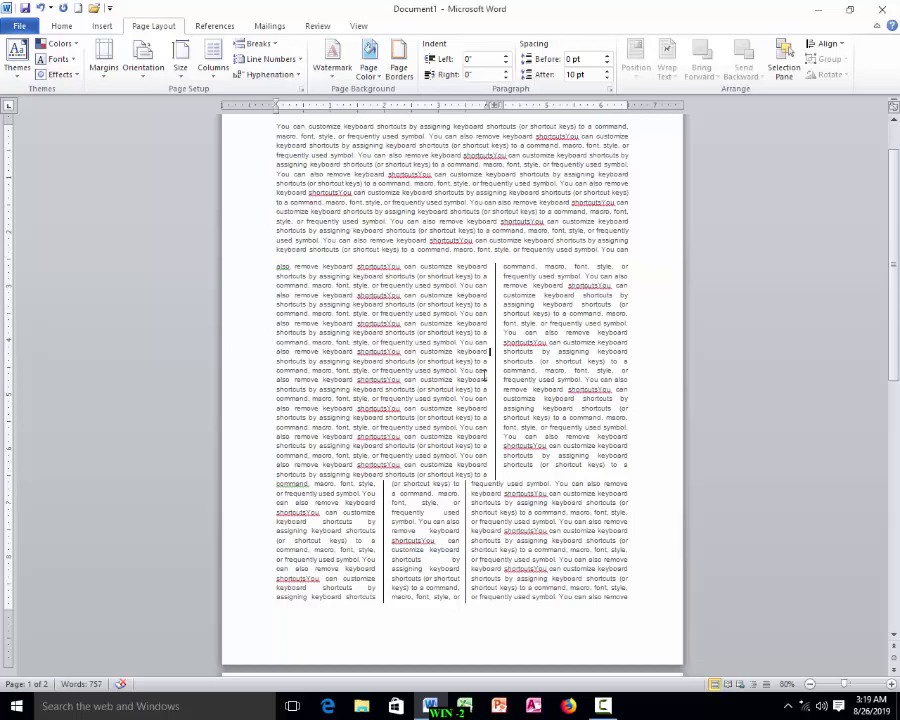
{"action": "scroll", "coordinate": [485, 375], "scroll_direction": "up", "scroll_amount": 2}
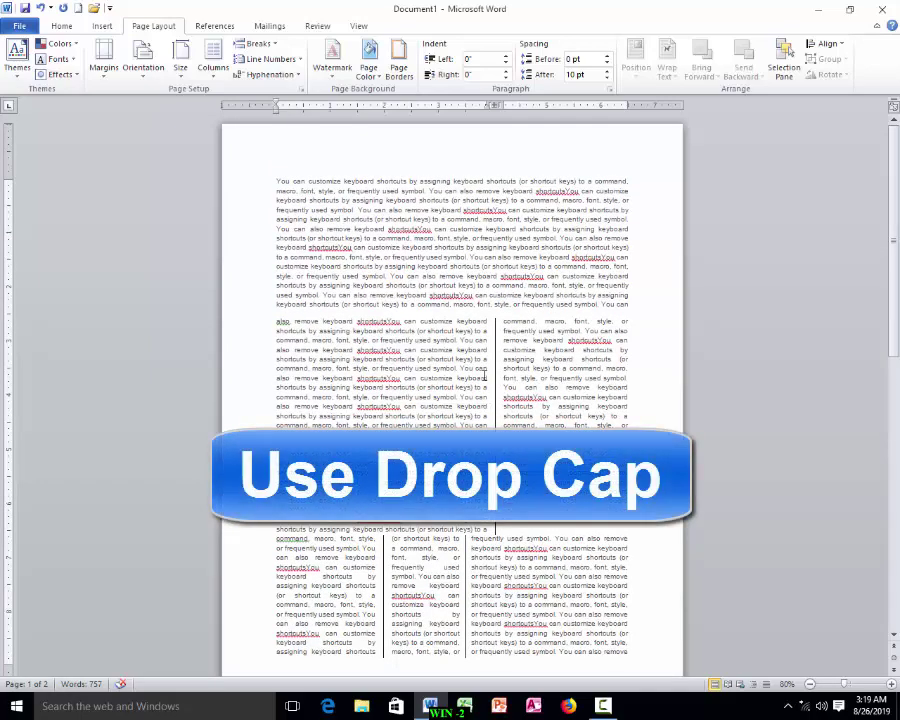
- Make the first paragraph's opening Y a Dropped capital after briefly trying In margin
{"action": "left_click", "coordinate": [278, 181]}
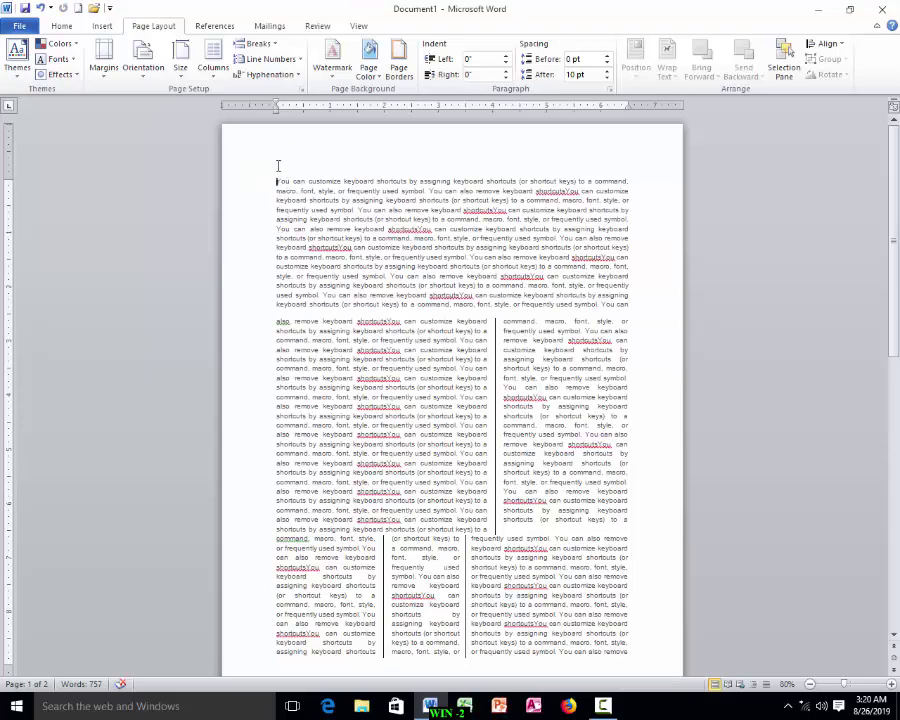
{"action": "left_click", "coordinate": [102, 27]}
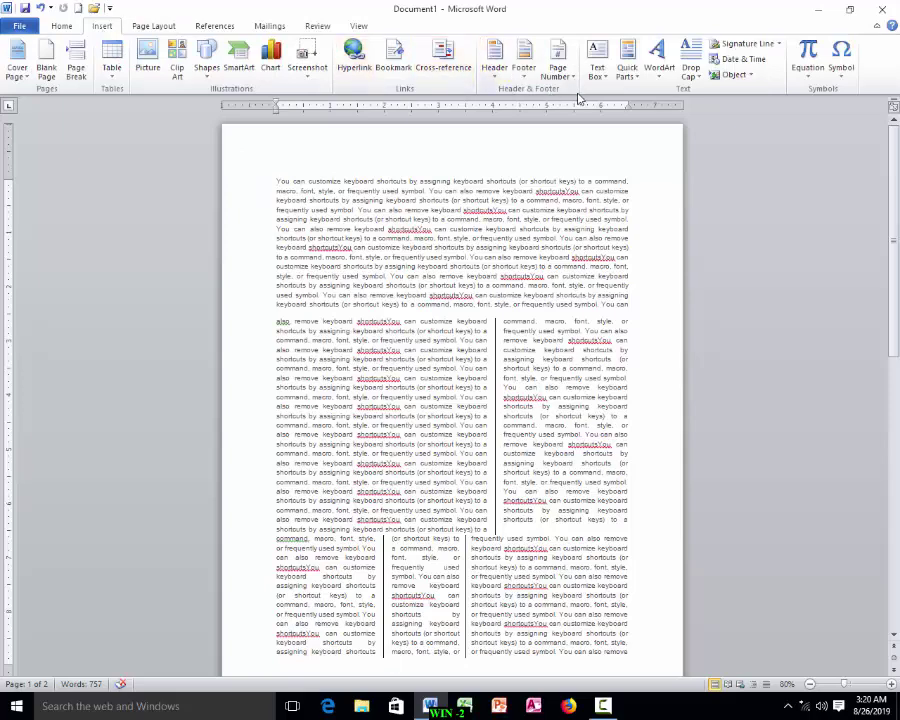
{"action": "left_click", "coordinate": [695, 72]}
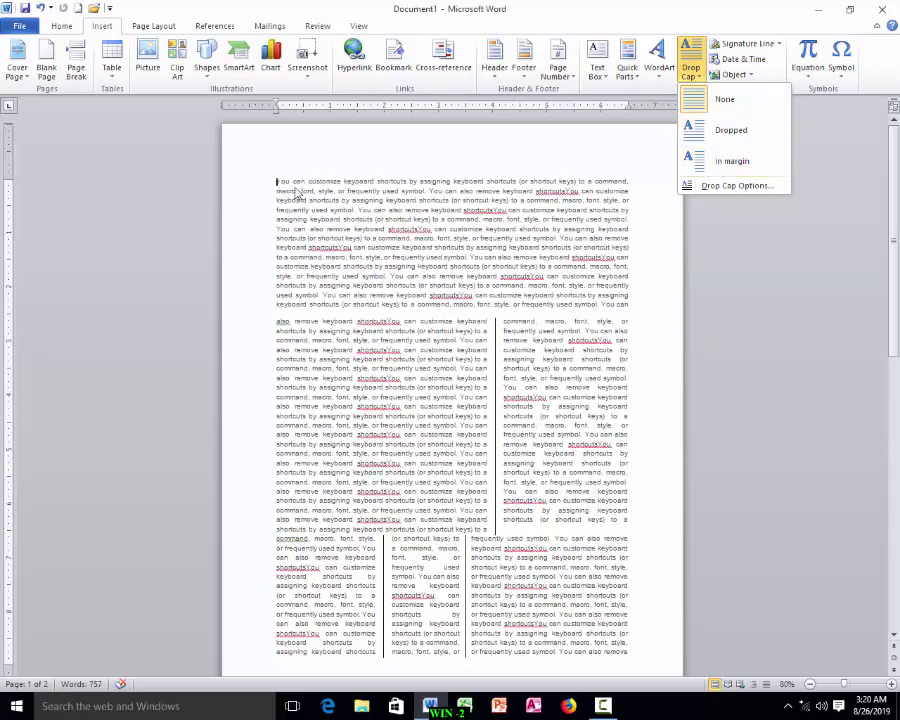
{"action": "left_click", "coordinate": [733, 163]}
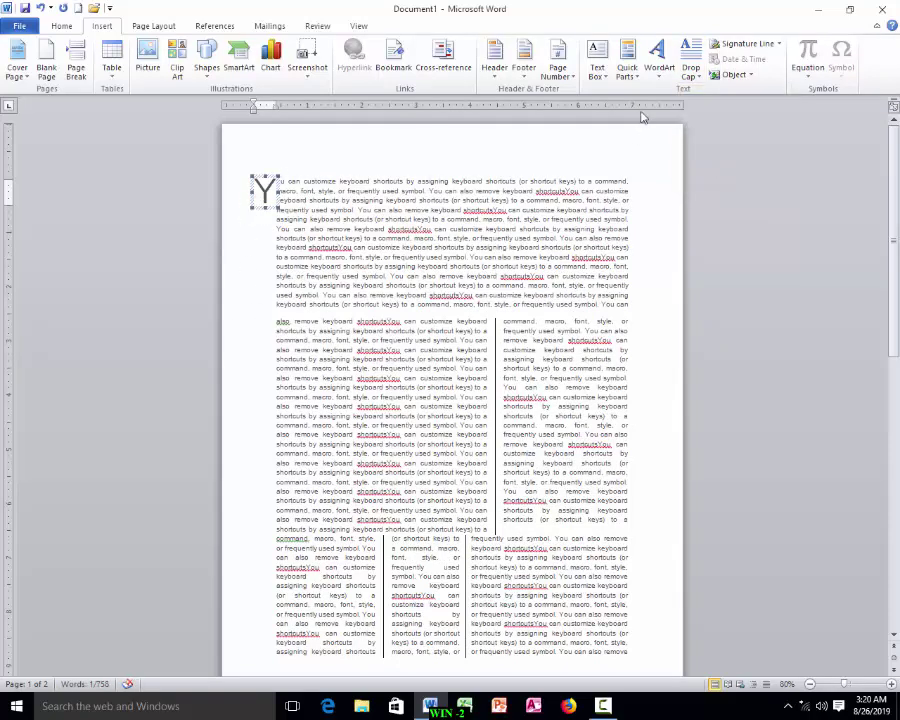
{"action": "left_click", "coordinate": [700, 82]}
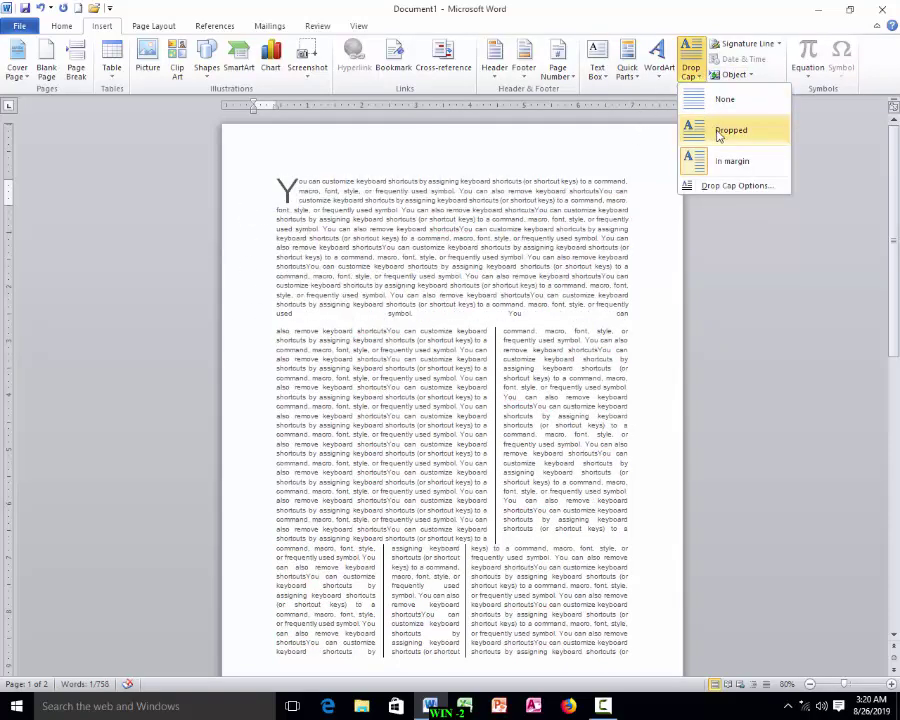
{"action": "left_click", "coordinate": [718, 136]}
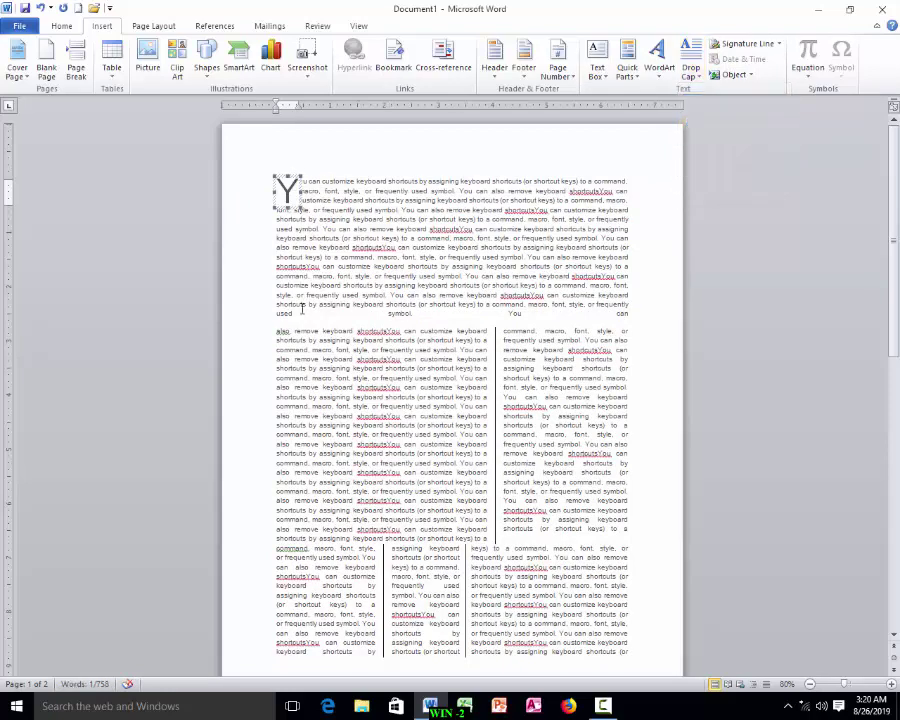
{"action": "left_click", "coordinate": [315, 136]}
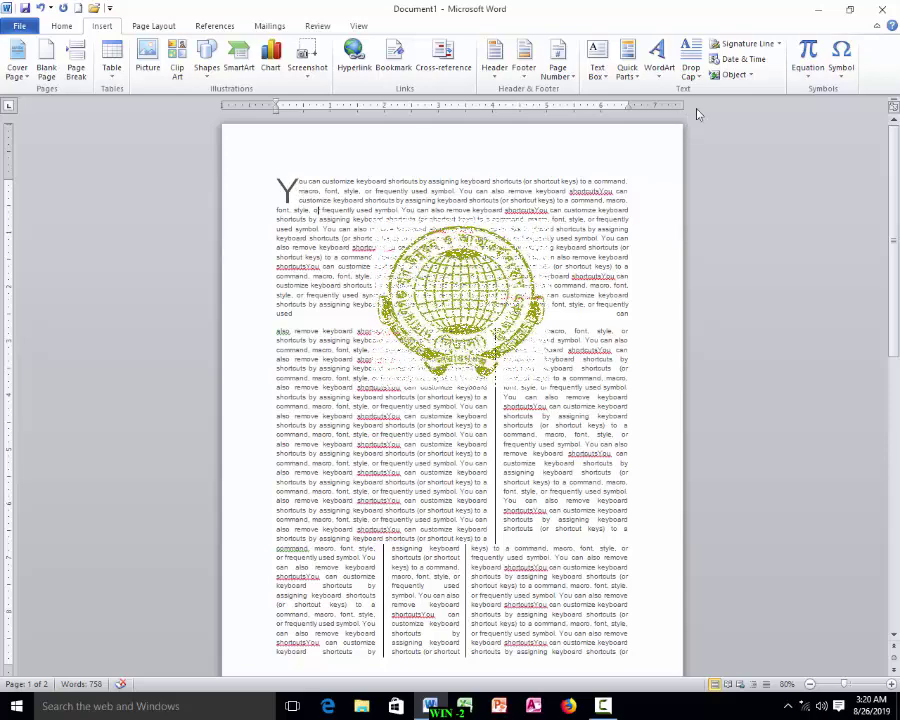
- In Drop Cap Options, set Lines to drop to 4 for the Y capital
{"action": "left_click", "coordinate": [699, 77]}
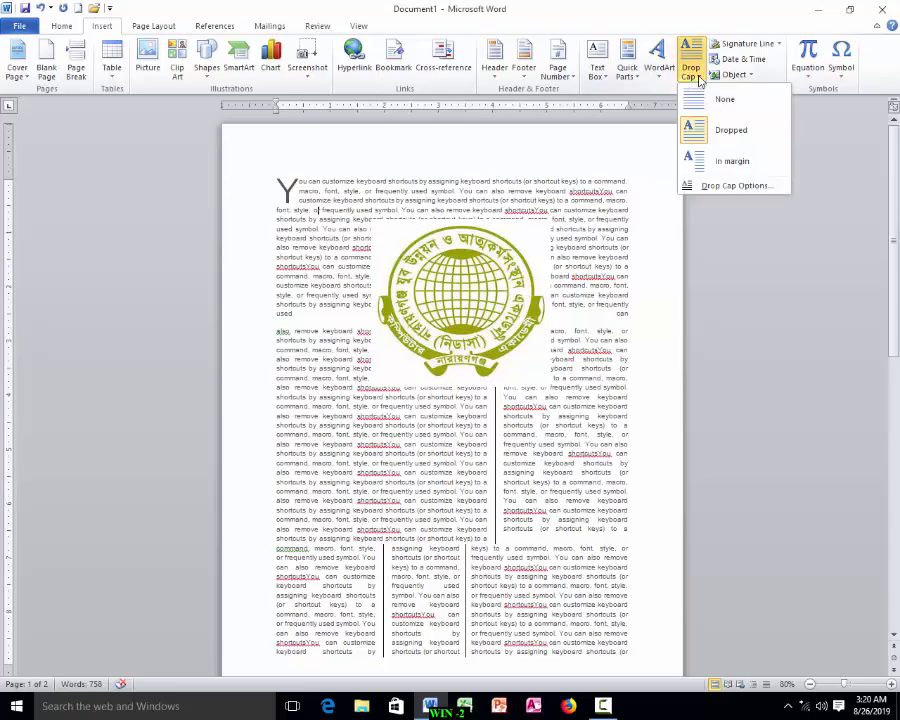
{"action": "left_click", "coordinate": [714, 187]}
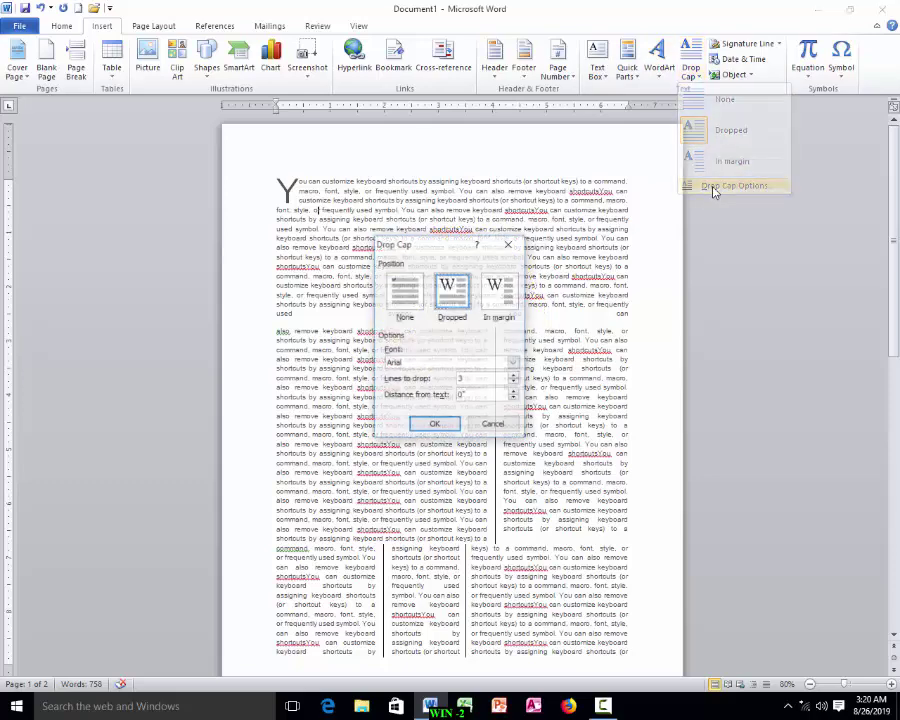
{"action": "left_click", "coordinate": [515, 376]}
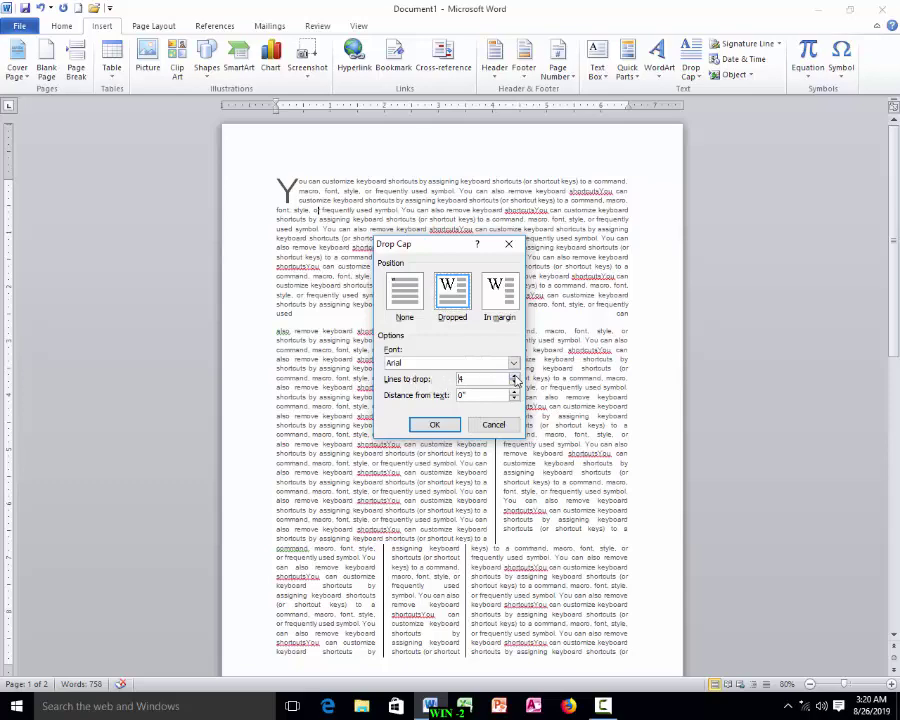
{"action": "left_click", "coordinate": [434, 424]}
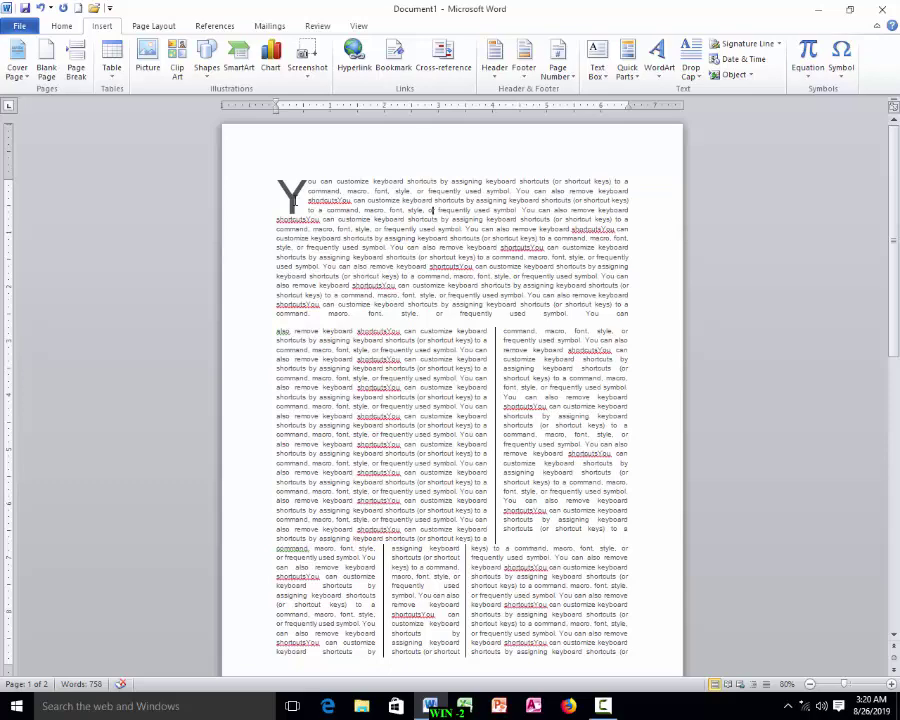
{"action": "left_click", "coordinate": [505, 330]}
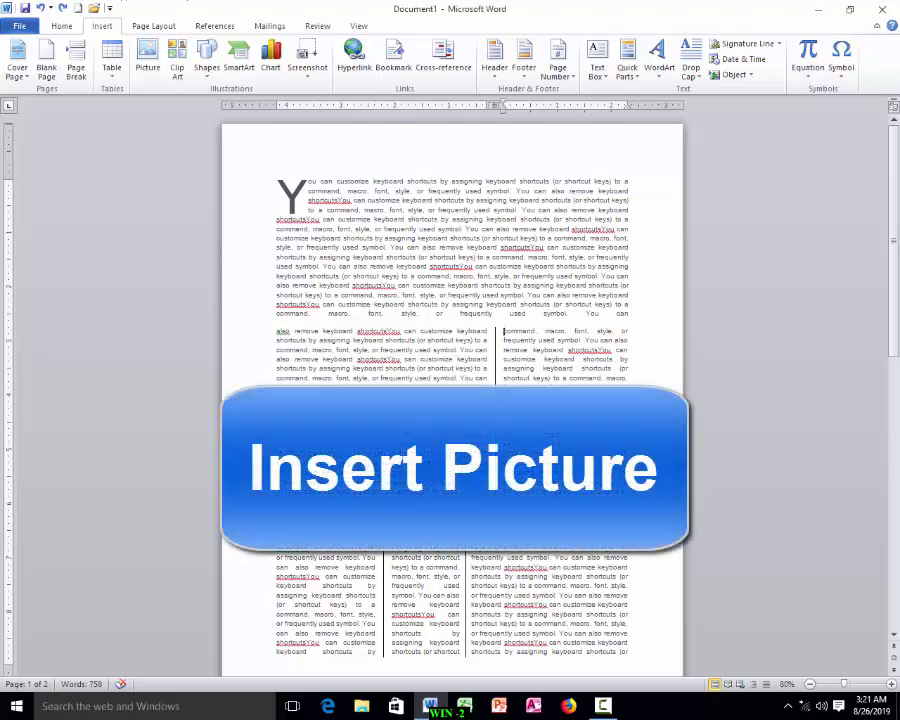
{"action": "scroll", "coordinate": [375, 243], "scroll_direction": "down", "scroll_amount": 3}
{"action": "scroll", "coordinate": [372, 300], "scroll_direction": "up", "scroll_amount": 1}
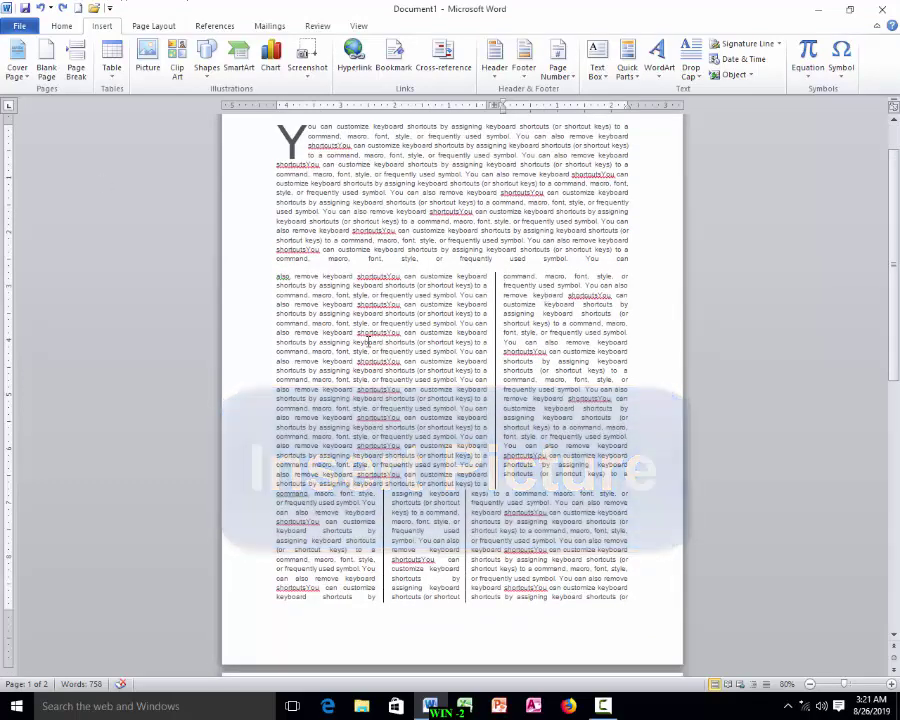
{"action": "scroll", "coordinate": [372, 312], "scroll_direction": "down", "scroll_amount": 2}
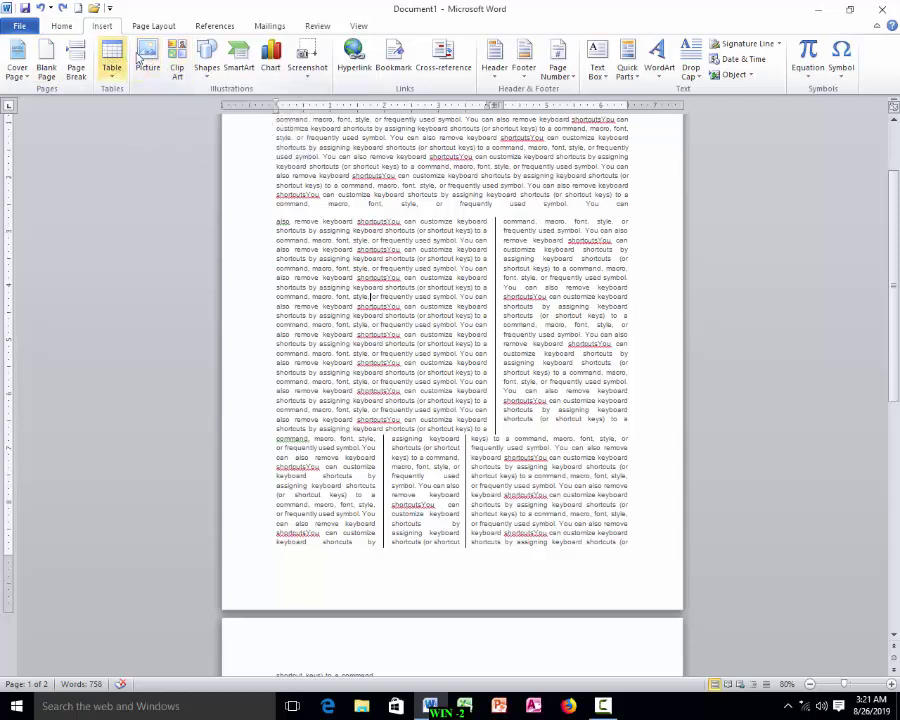
- Insert picture 14 from D:\soft\NYDAS PIC into the left column
{"action": "left_click", "coordinate": [148, 57]}
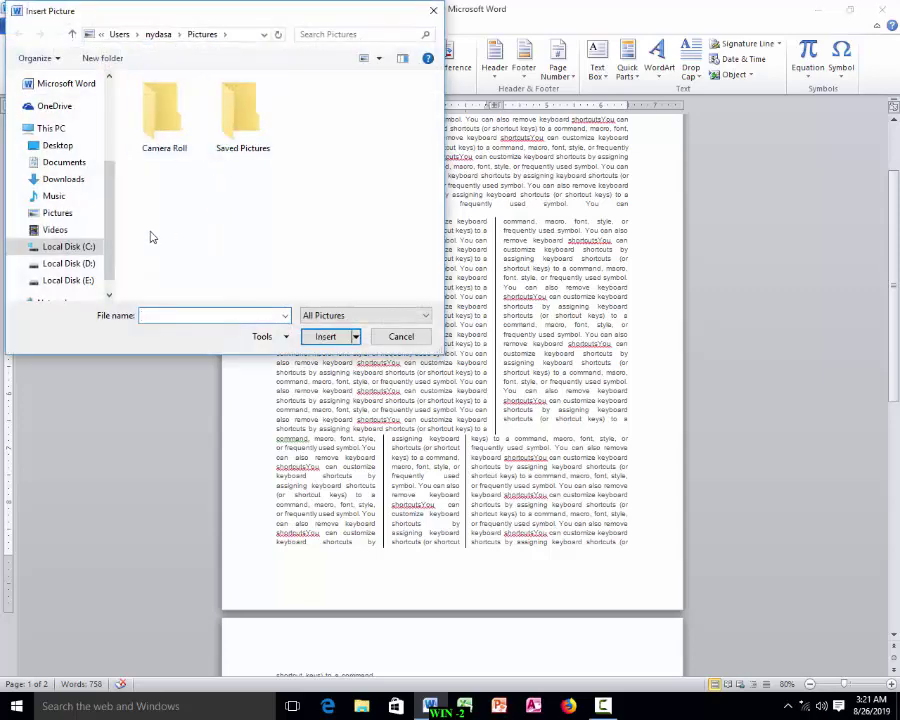
{"action": "left_click", "coordinate": [72, 263]}
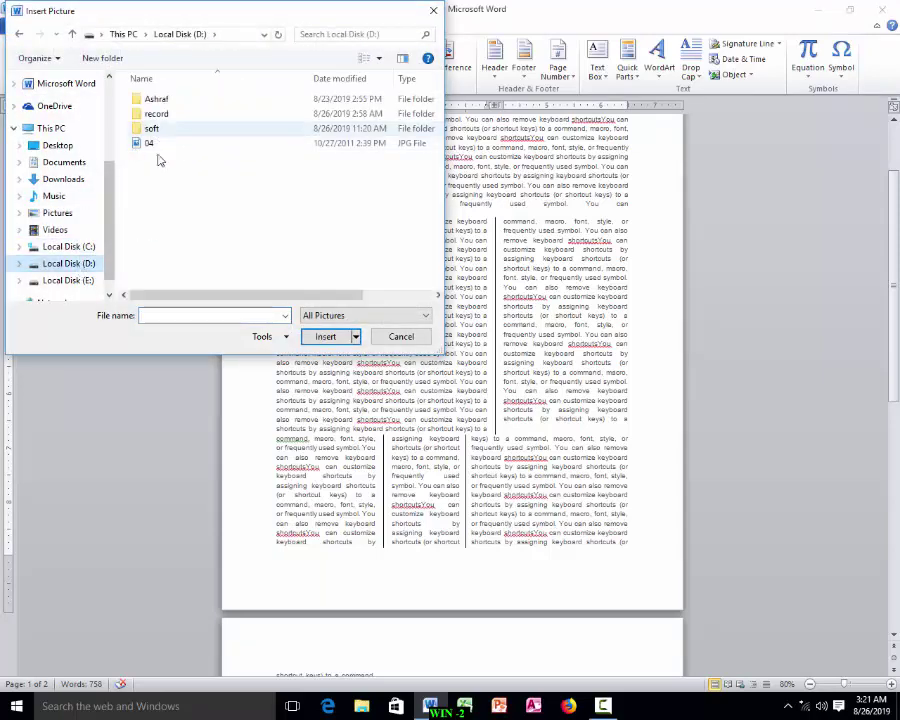
{"action": "left_click", "coordinate": [72, 280]}
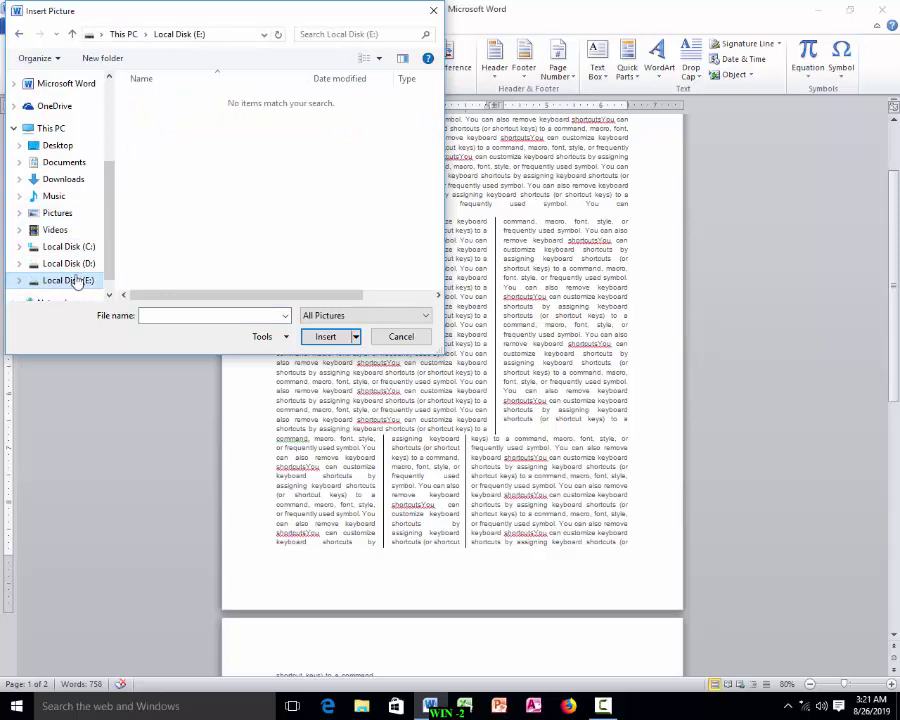
{"action": "left_click", "coordinate": [75, 264]}
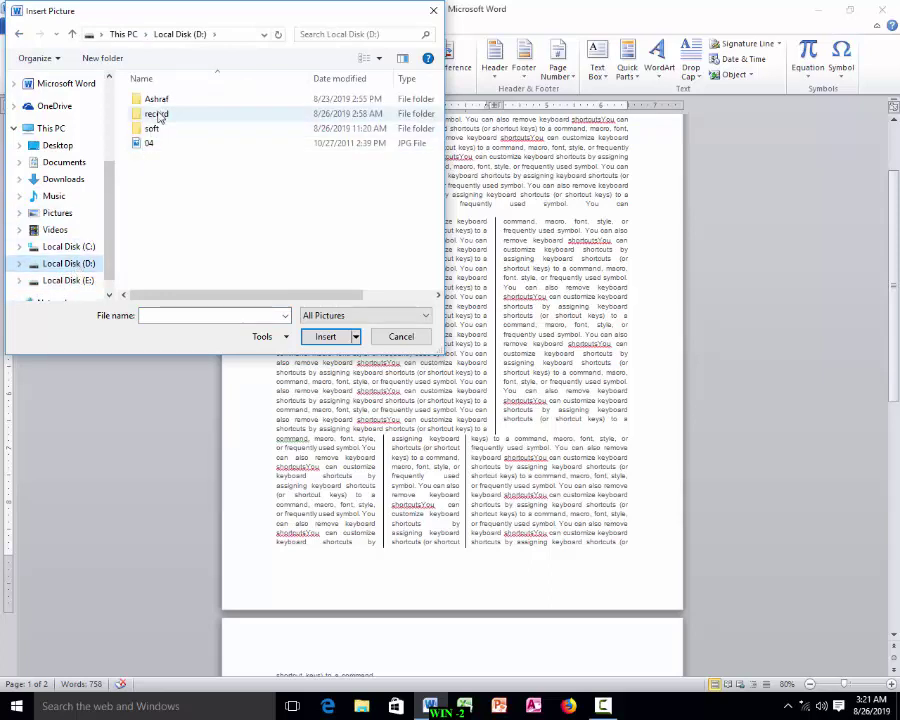
{"action": "double_click", "coordinate": [152, 130]}
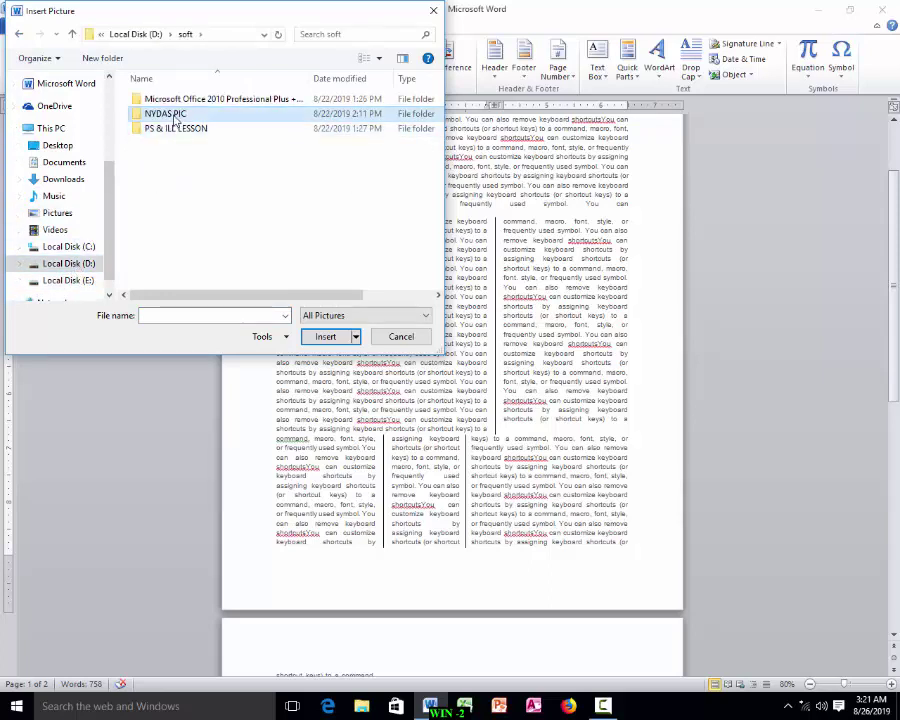
{"action": "double_click", "coordinate": [165, 113]}
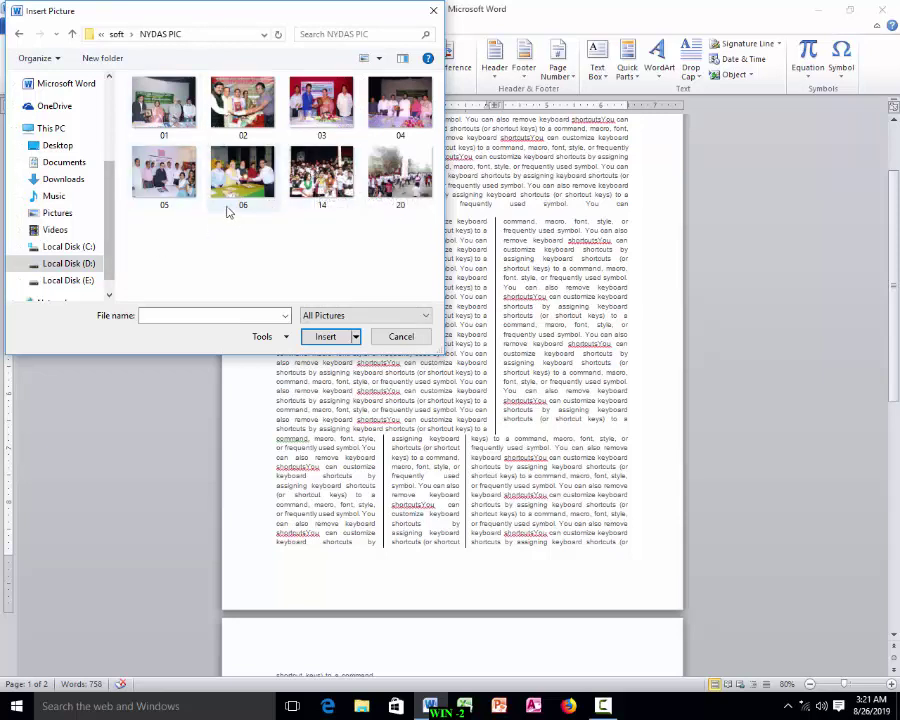
{"action": "left_click", "coordinate": [318, 180]}
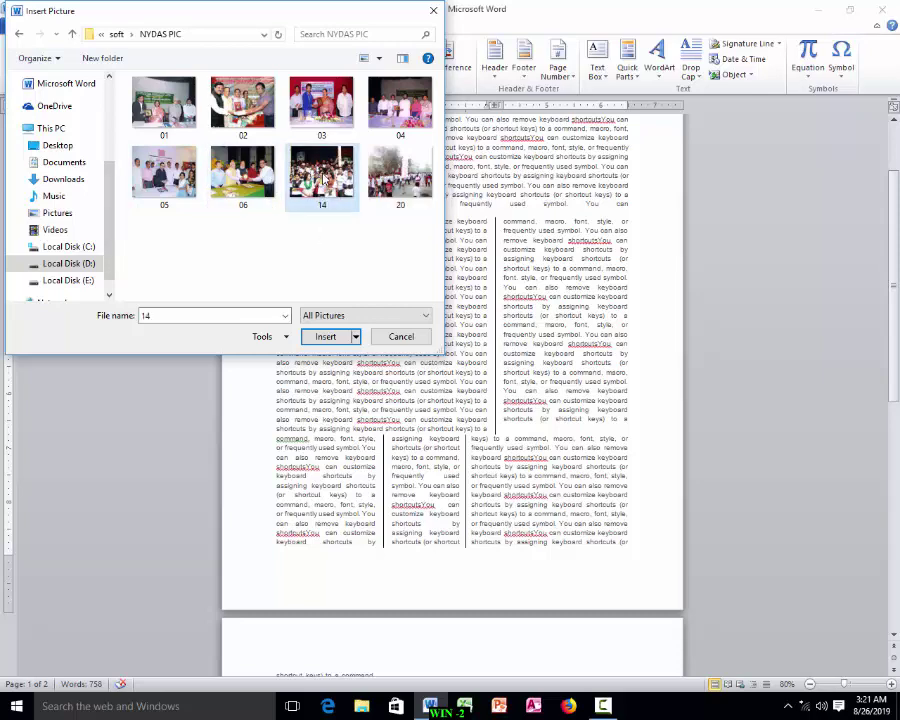
{"action": "left_click", "coordinate": [325, 337]}
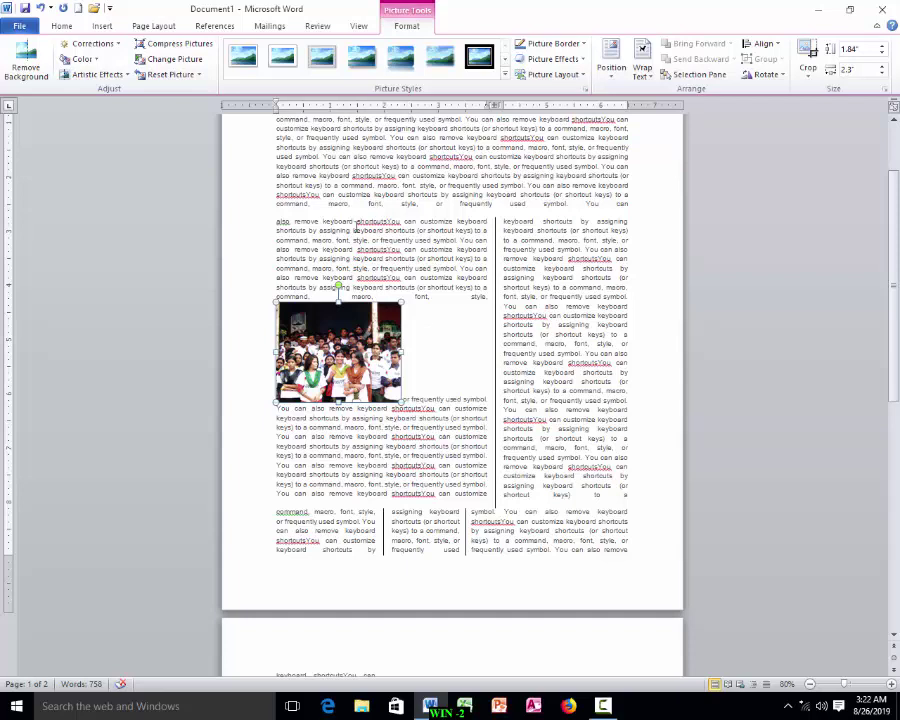
- Set the group photo's Wrap Text option to Square
{"action": "left_click", "coordinate": [645, 72]}
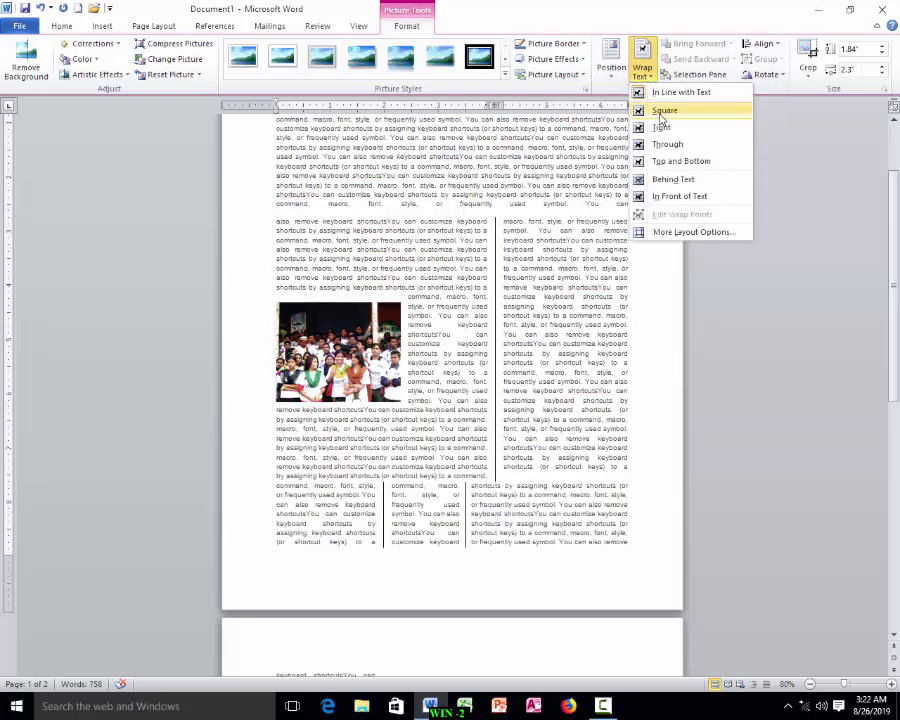
{"action": "left_click", "coordinate": [660, 116]}
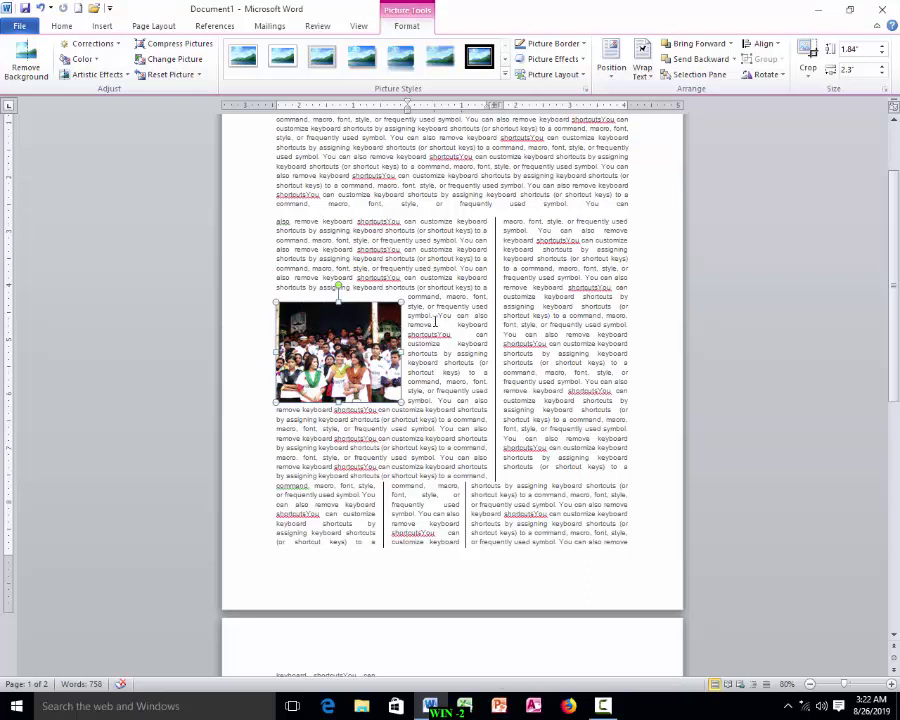
{"action": "left_click", "coordinate": [645, 72]}
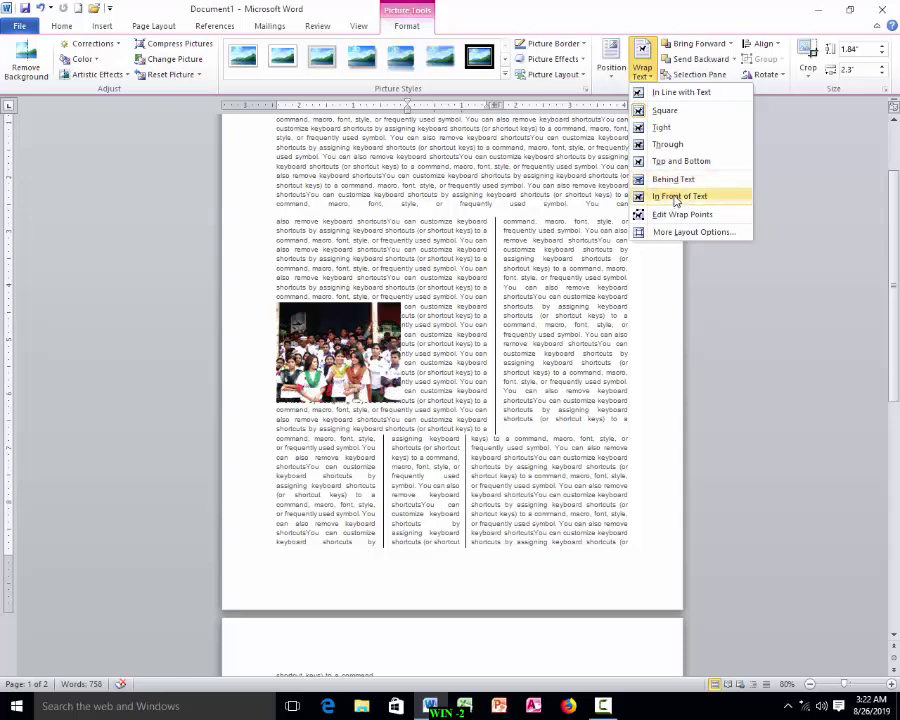
{"action": "left_click", "coordinate": [665, 111]}
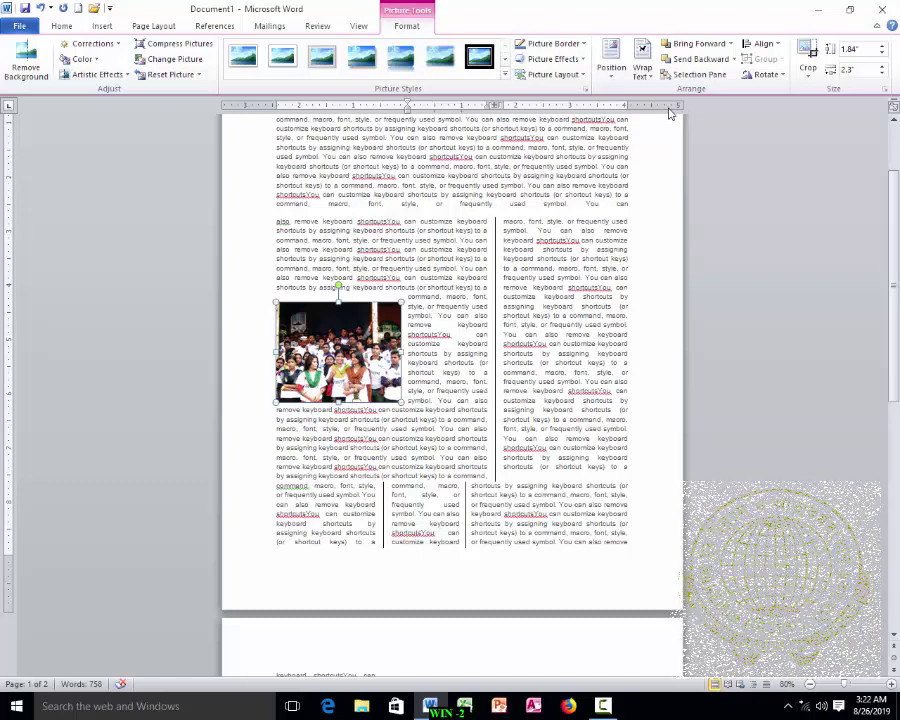
{"action": "left_click", "coordinate": [505, 76]}
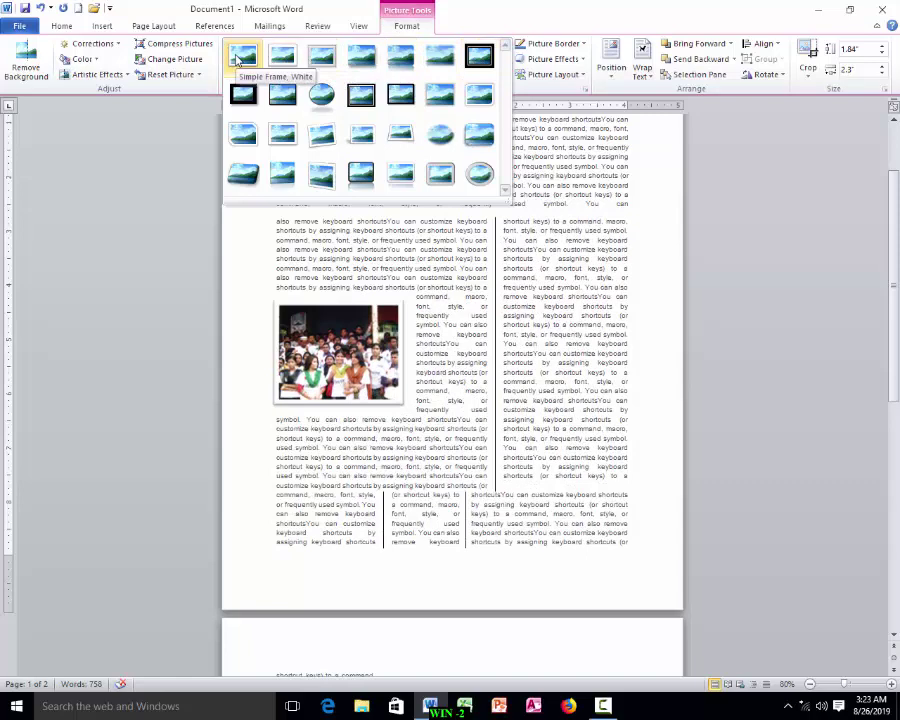
- Apply the Simple Frame, White picture style to the photo, then deselect it
{"action": "left_click", "coordinate": [240, 57]}
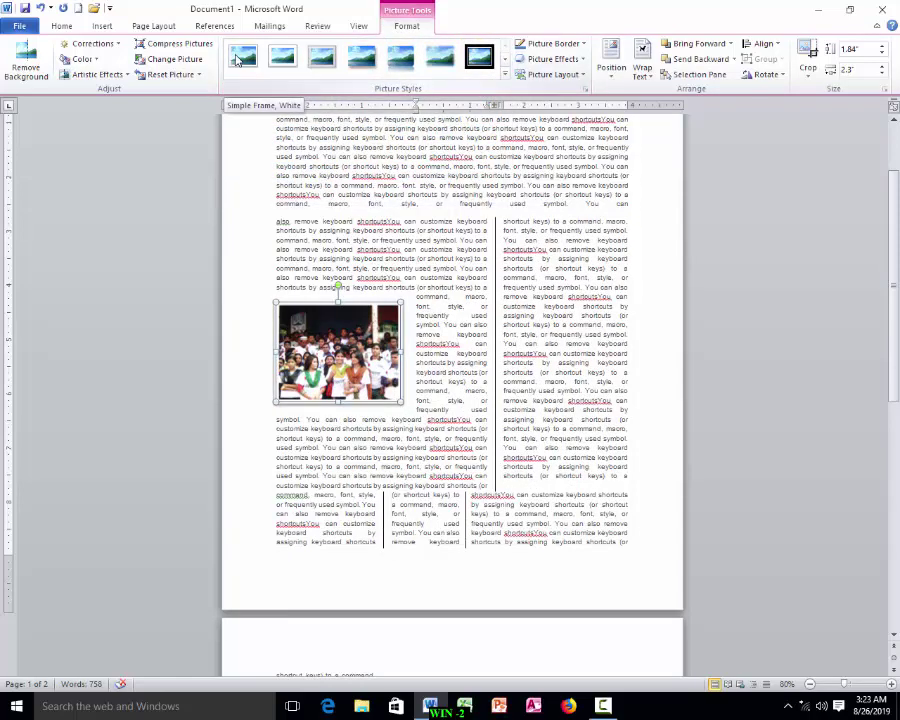
{"action": "scroll", "coordinate": [408, 401], "scroll_direction": "up", "scroll_amount": 3}
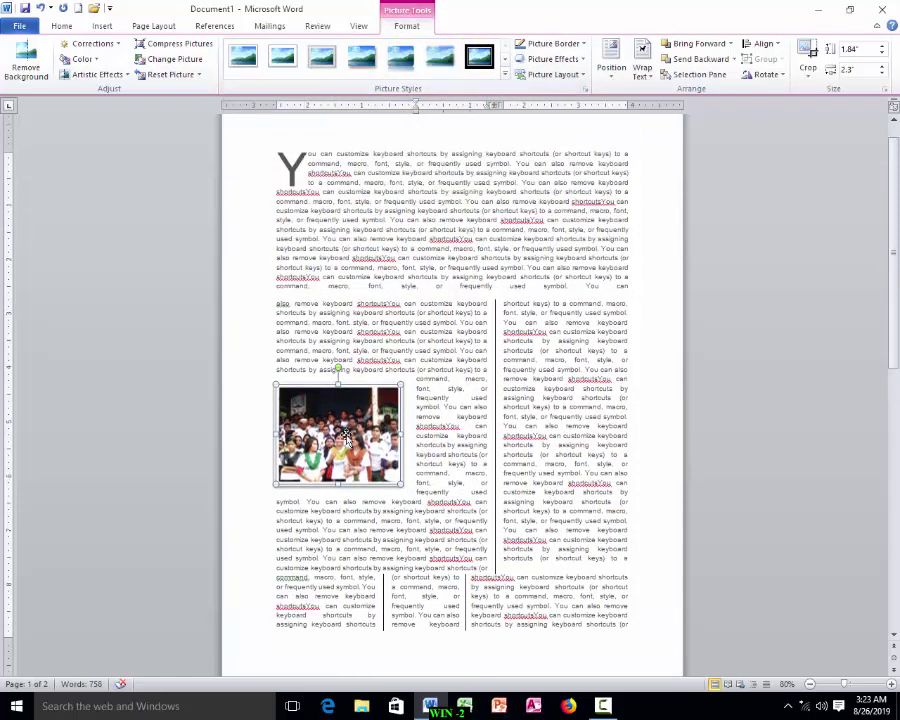
{"action": "left_click", "coordinate": [466, 420]}
{"action": "scroll", "coordinate": [466, 420], "scroll_direction": "up", "scroll_amount": 1}
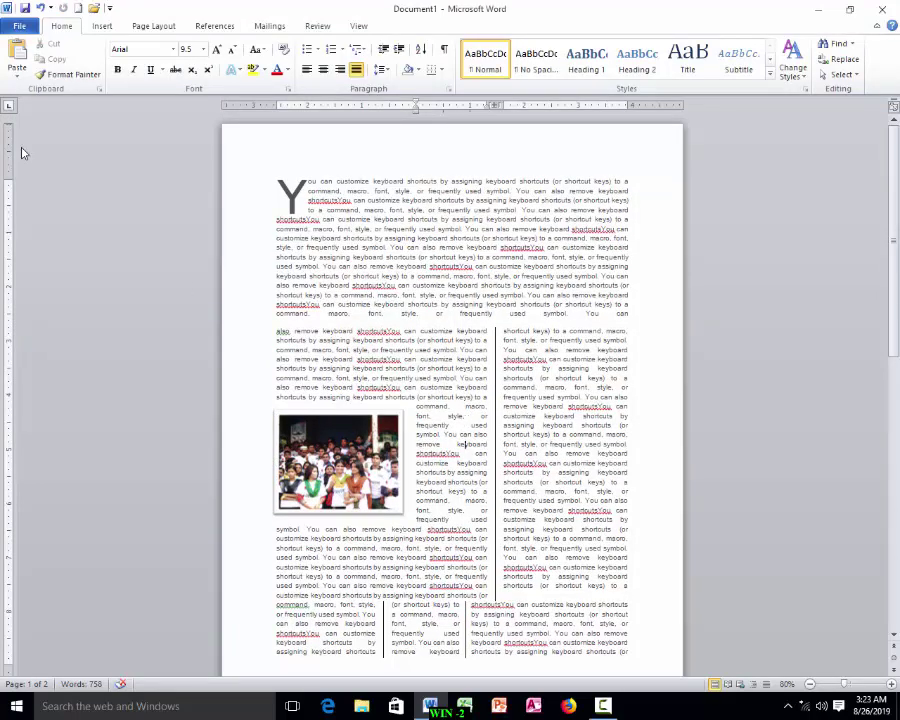
{"action": "key", "text": "ctrl+p"}
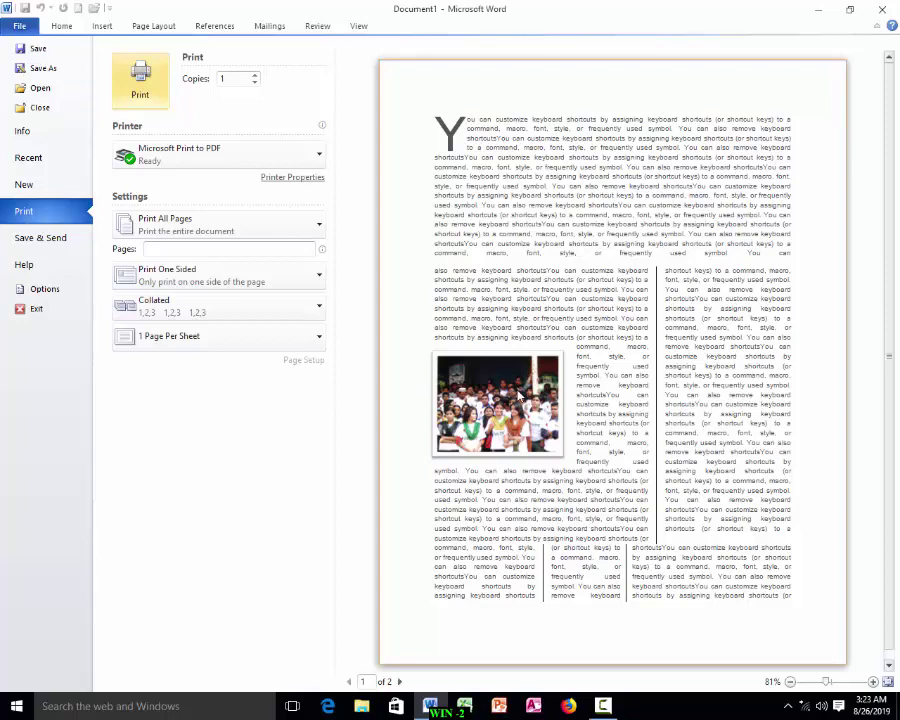
{"action": "key", "text": "Escape"}
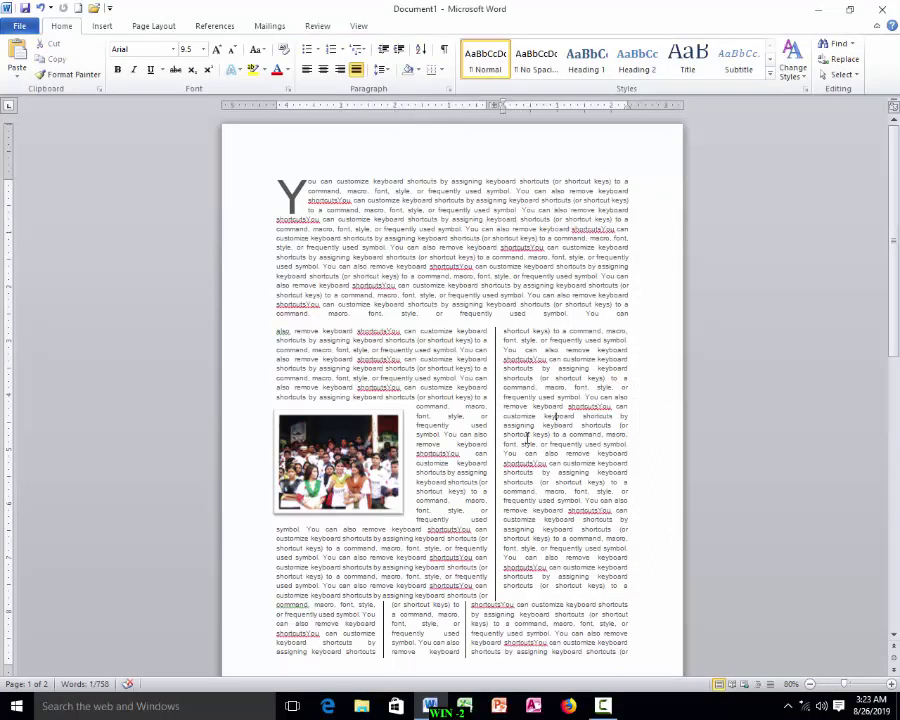
{"action": "left_click", "coordinate": [437, 341]}
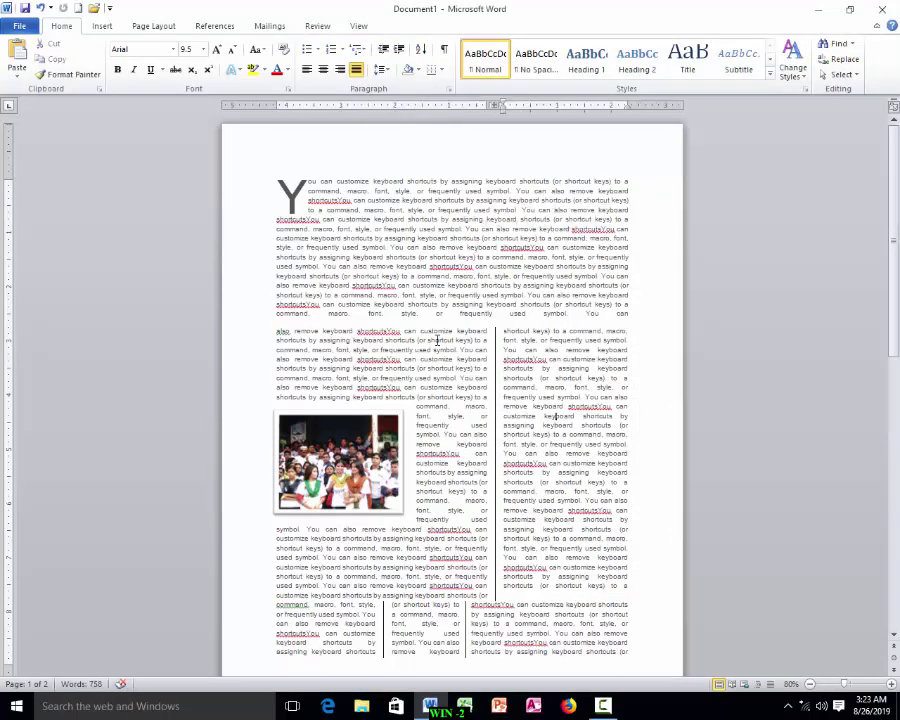